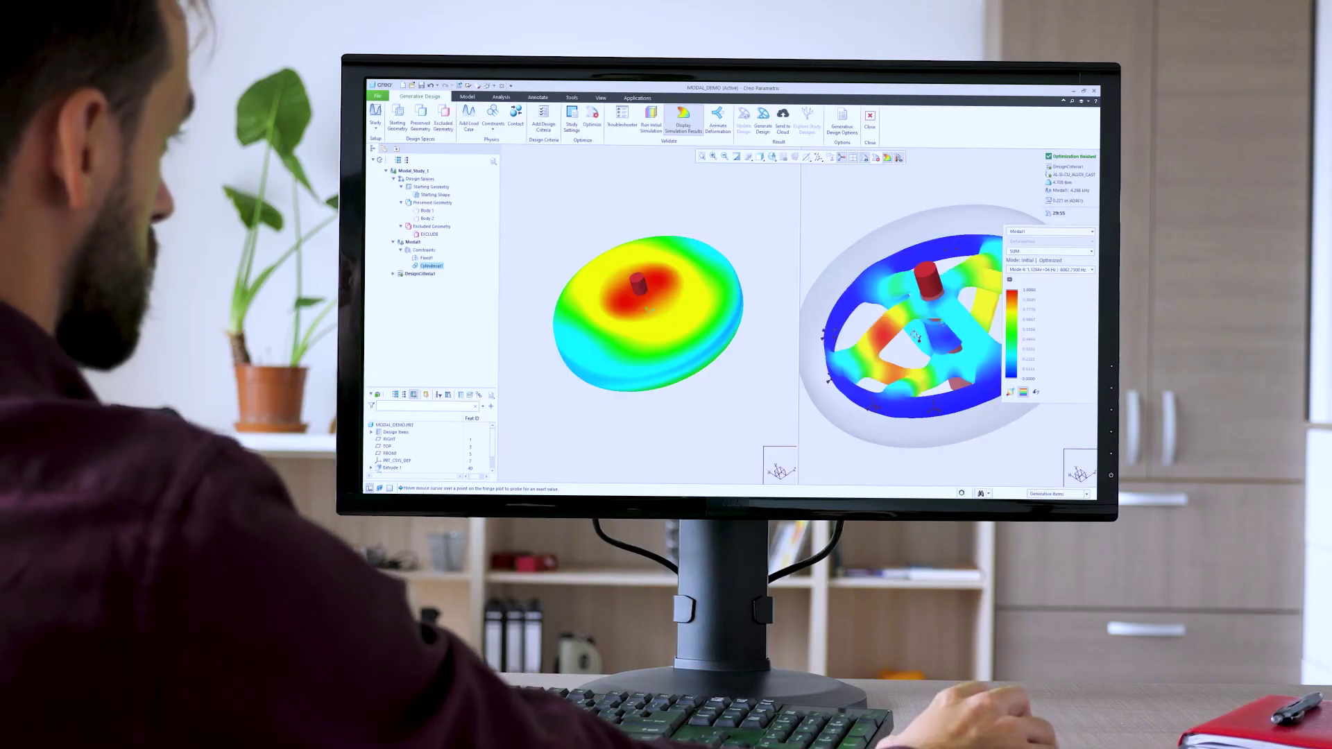
# Orbit the C9_DIV_SRFS_MODELING_ALL_START cylinder to a top-down view.
pyautogui.moveTo(915, 336); pyautogui.dragTo(850, 286, button='middle')
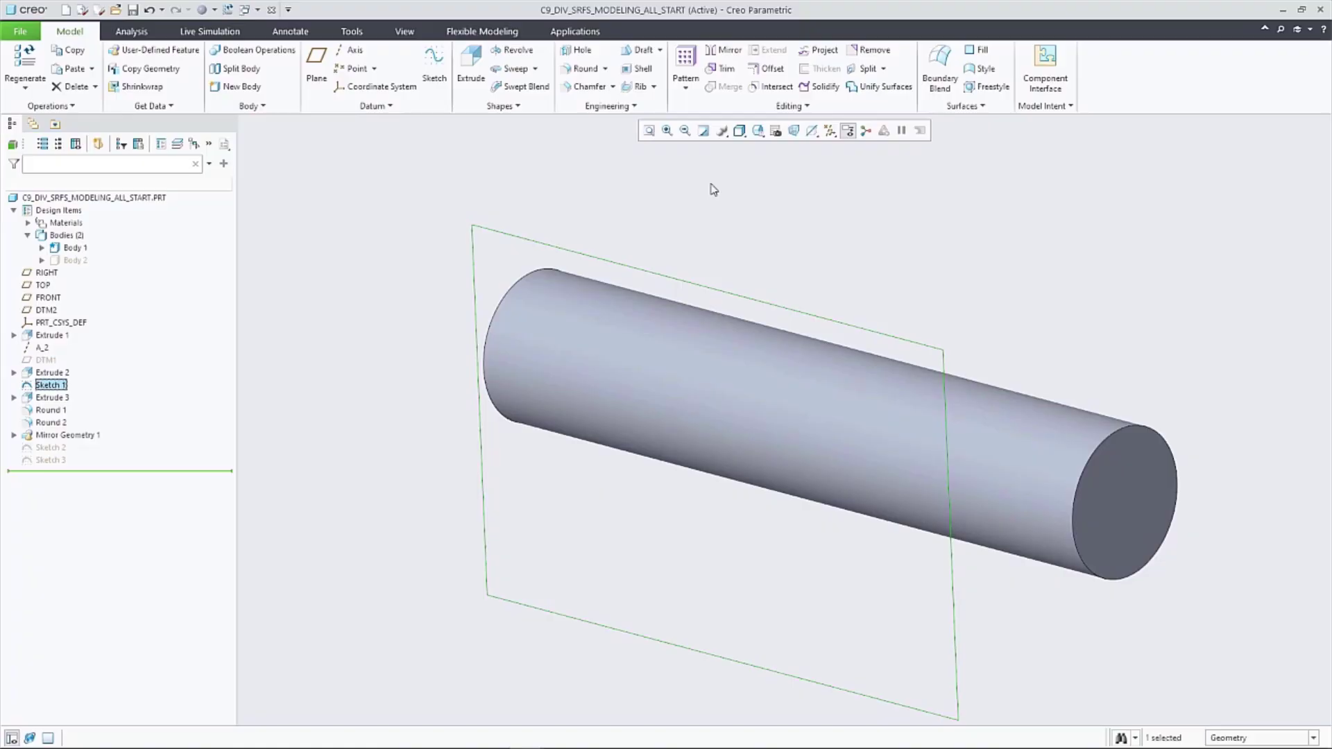
# Divide the cylinder's side surface with Sketch 1, flipping the kept side.
pyautogui.click(893, 101)
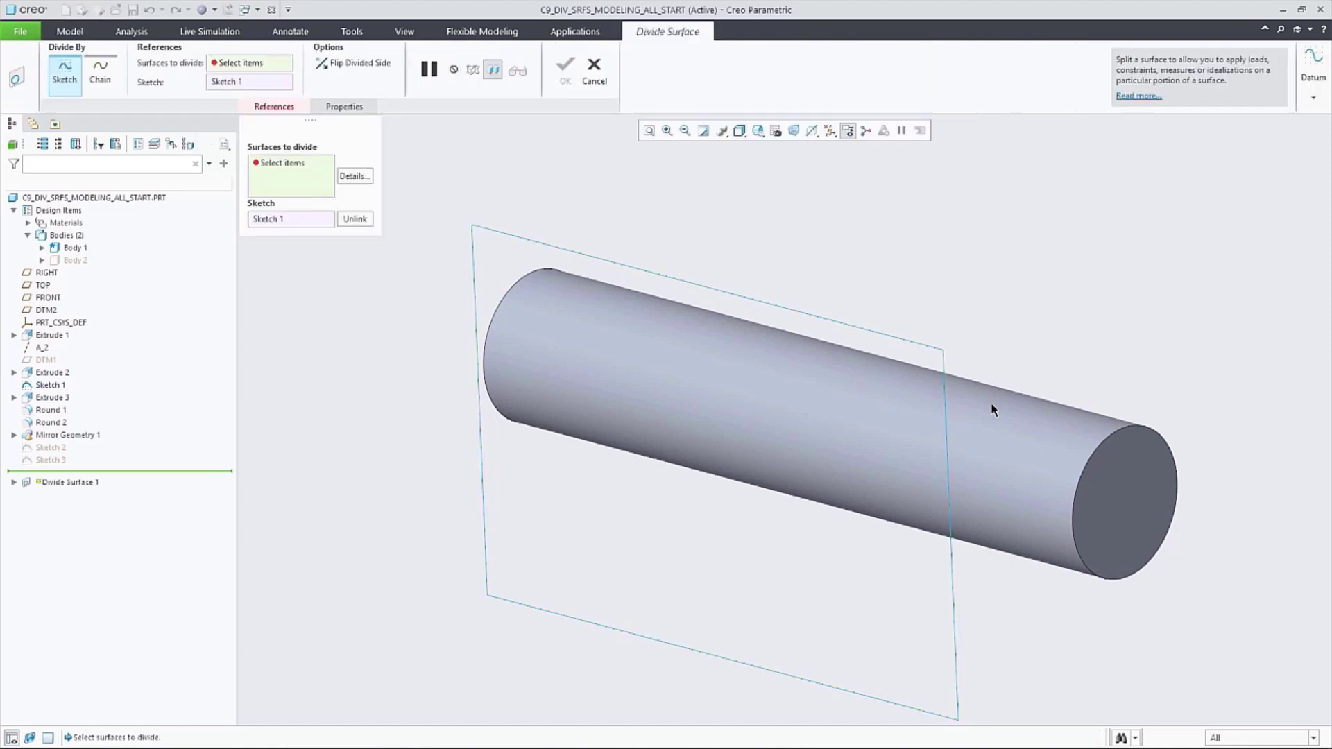
pyautogui.click(991, 436)
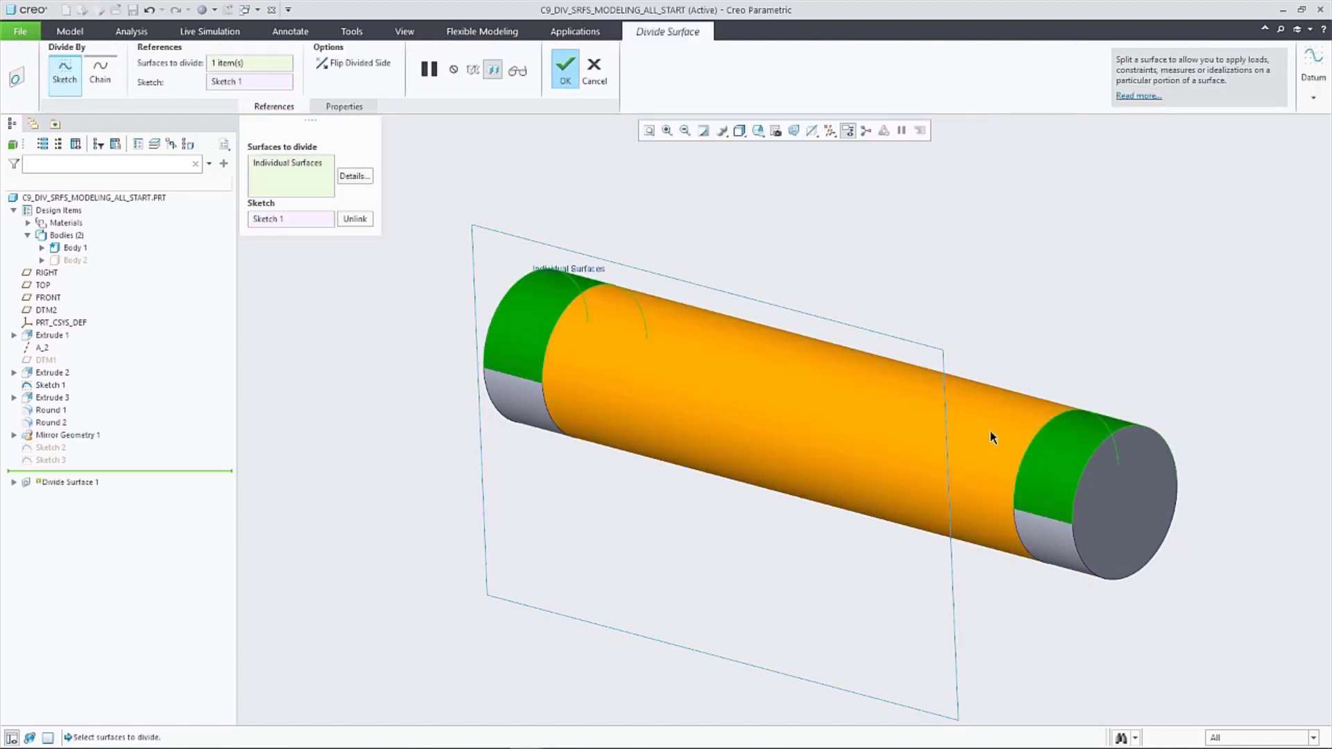
pyautogui.click(359, 66)
pyautogui.middleClick(642, 211)
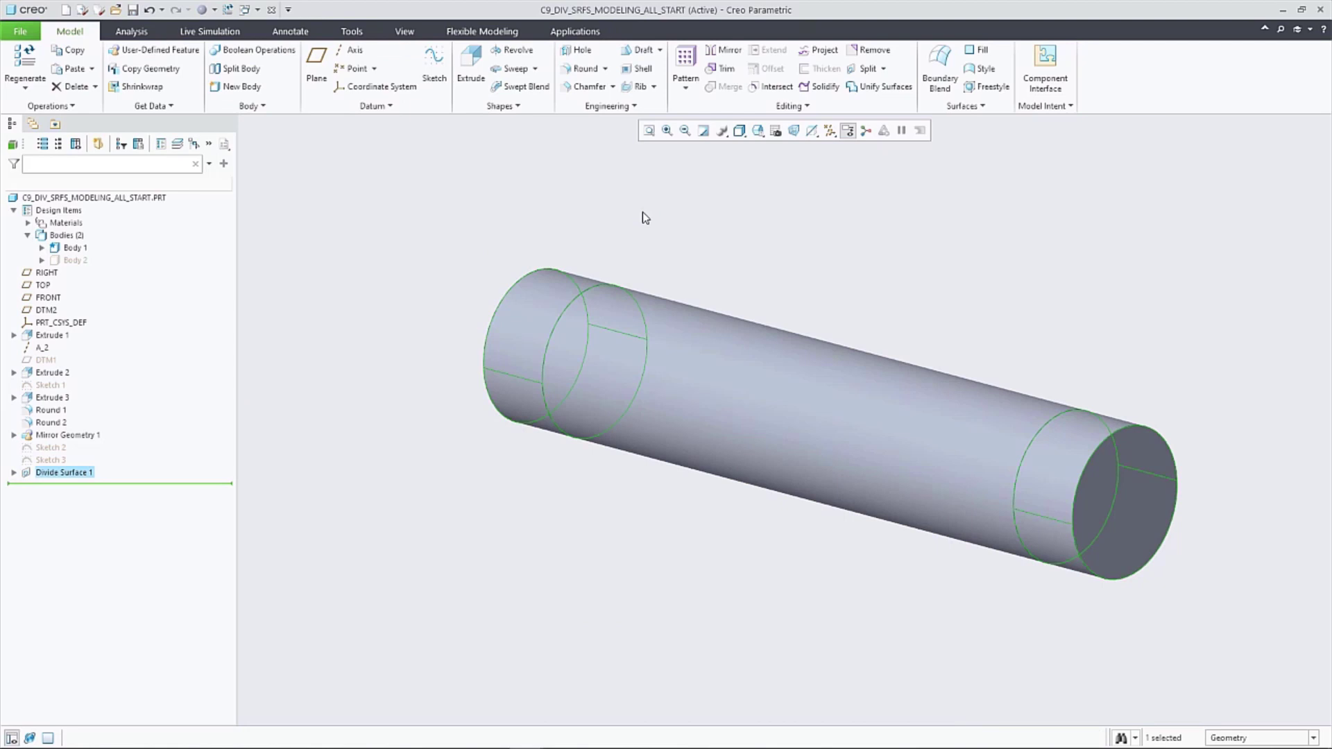
# Offset both end bands outward with Flexible Modeling, then pick the KAPUI8 part's top edge and face.
pyautogui.click(555, 297)
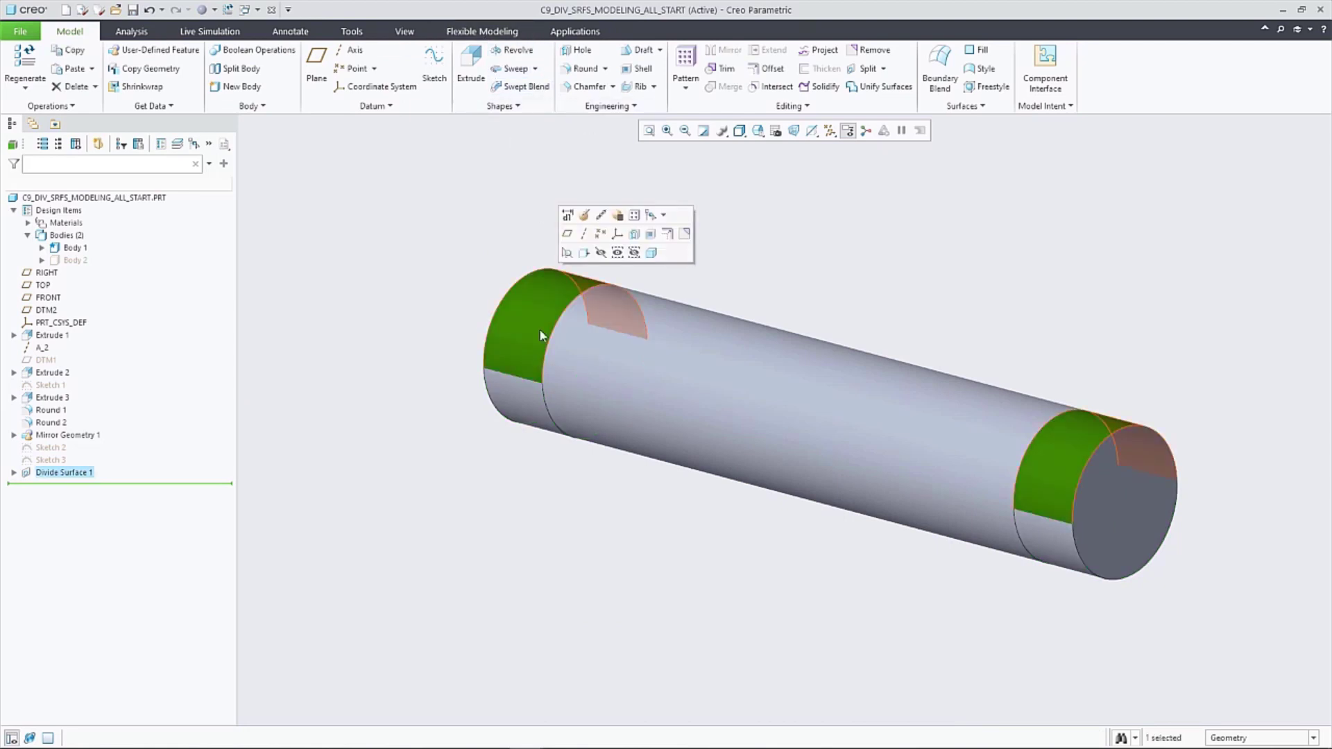
pyautogui.click(489, 35)
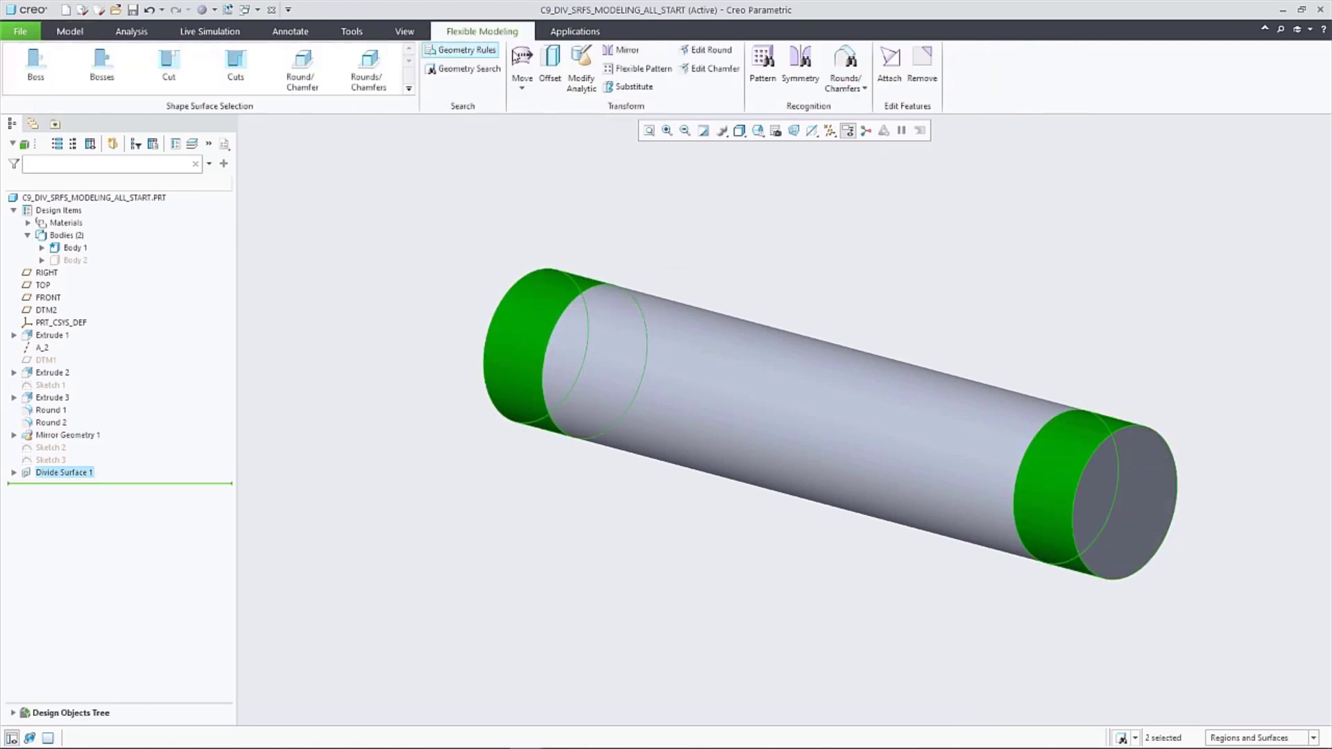
pyautogui.click(552, 69)
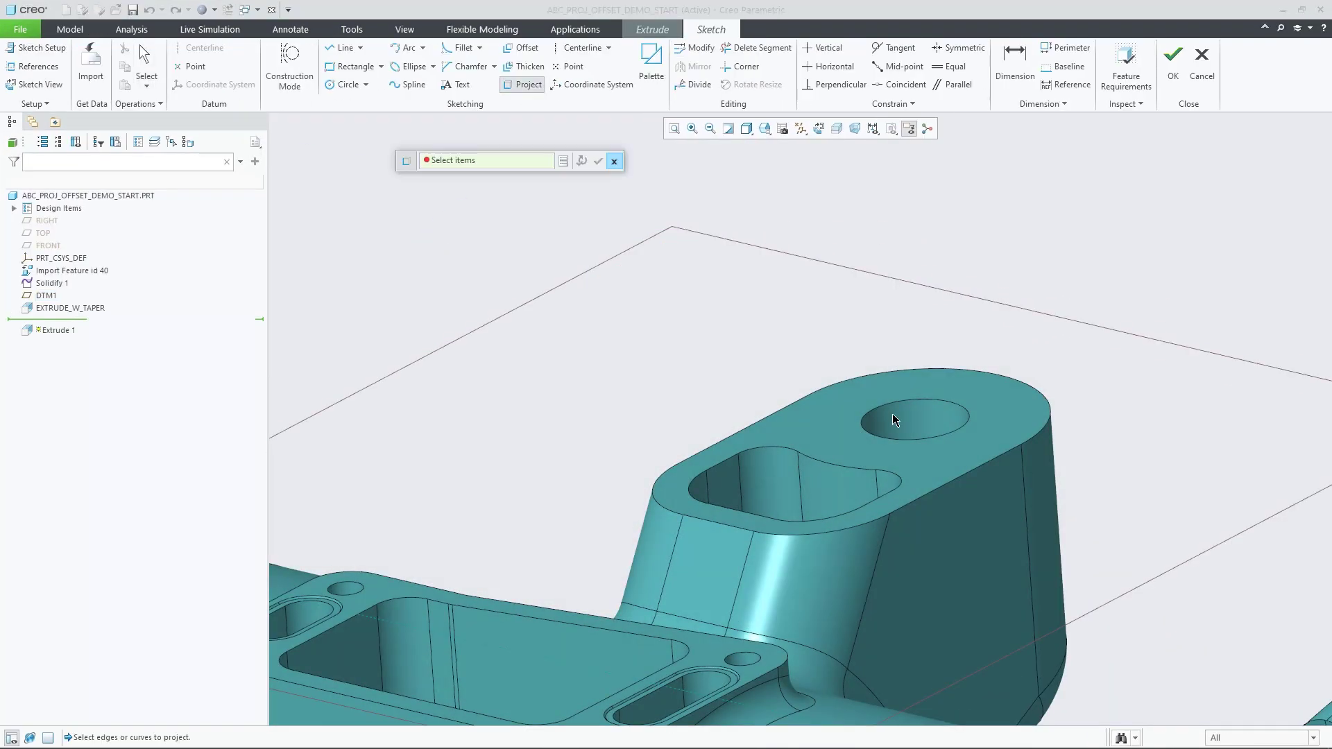
pyautogui.click(806, 392)
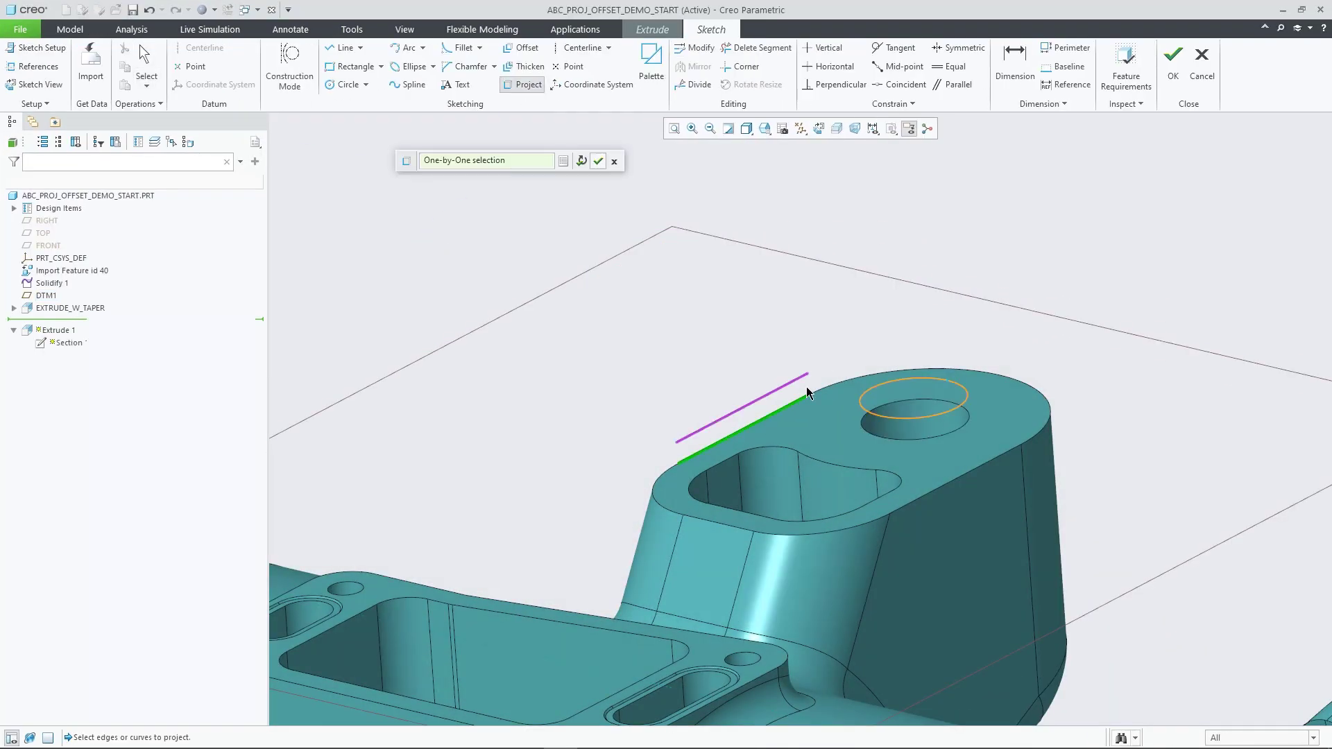
pyautogui.rightClick(954, 482)
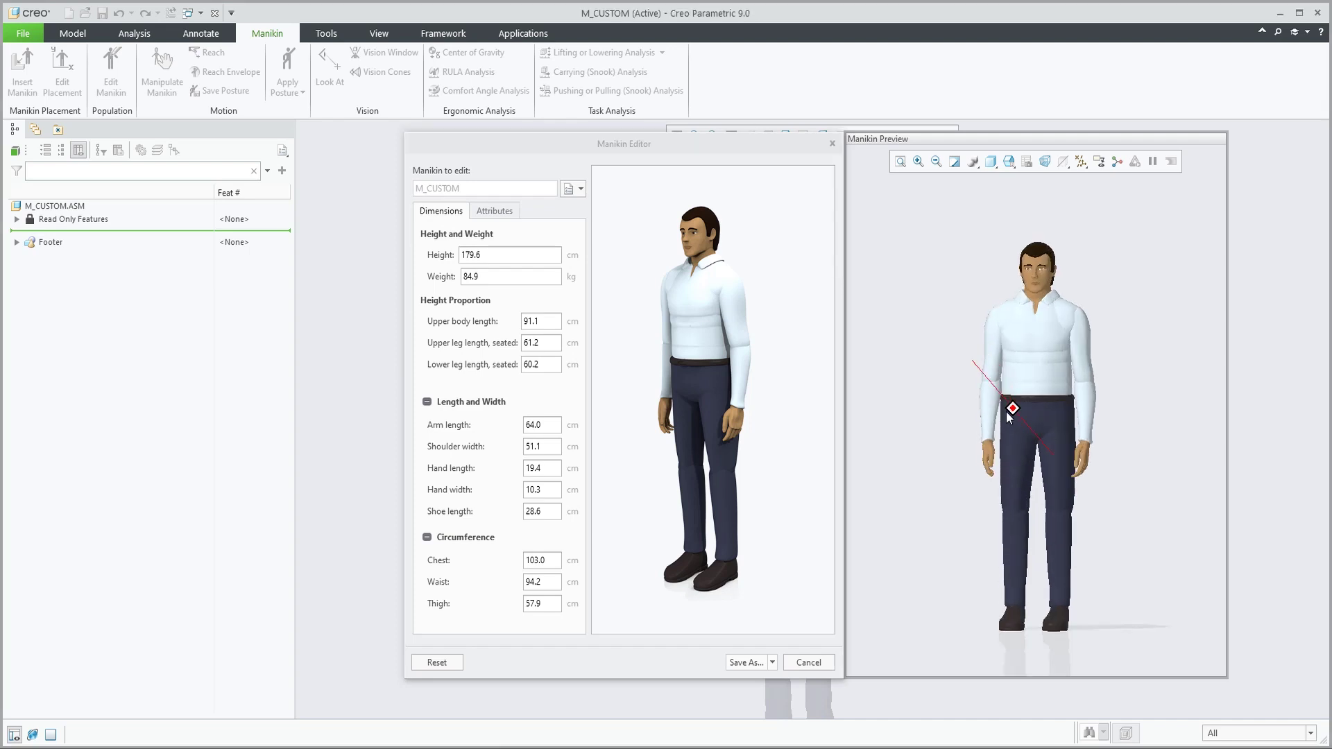
# Set the manikin's height to 165 and weight to 150.
pyautogui.moveTo(1009, 414); pyautogui.dragTo(978, 426, button='middle')
pyautogui.click(553, 559)
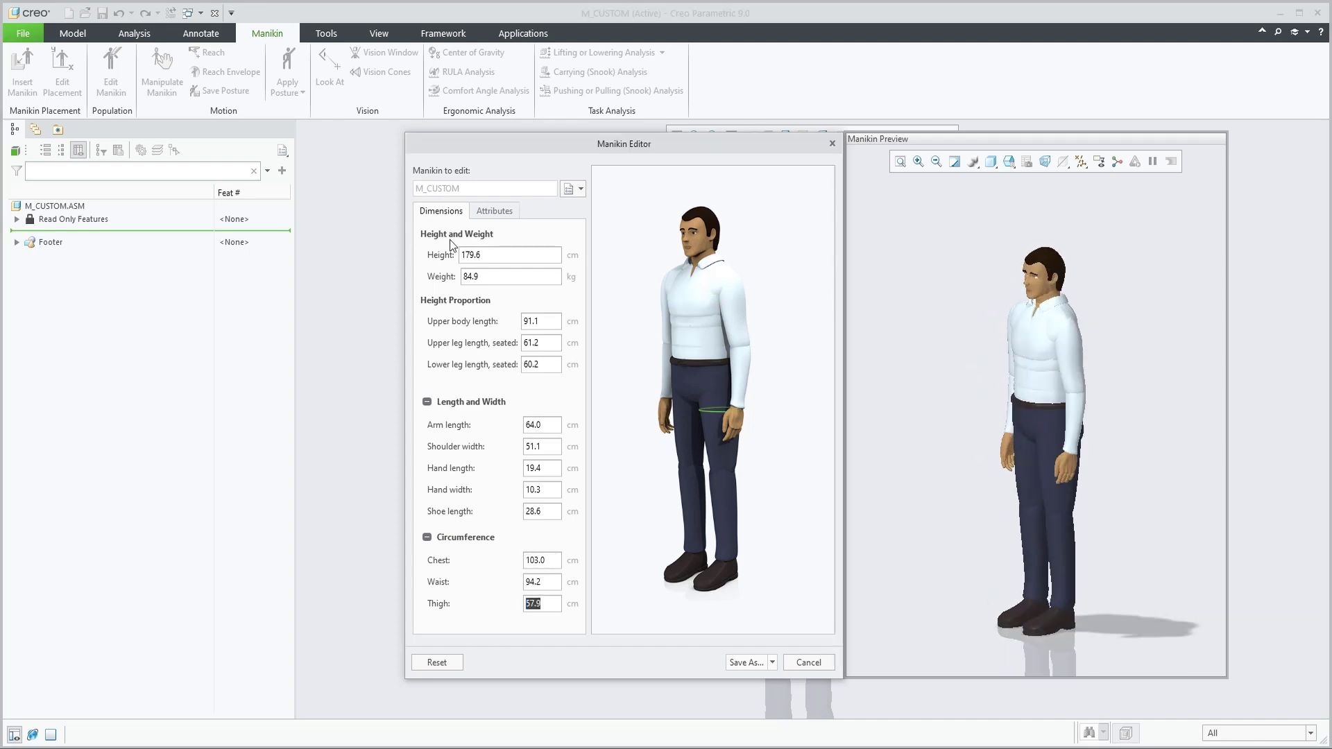
pyautogui.write('165')
pyautogui.press('Return')
pyautogui.doubleClick(517, 275)
pyautogui.write('150')
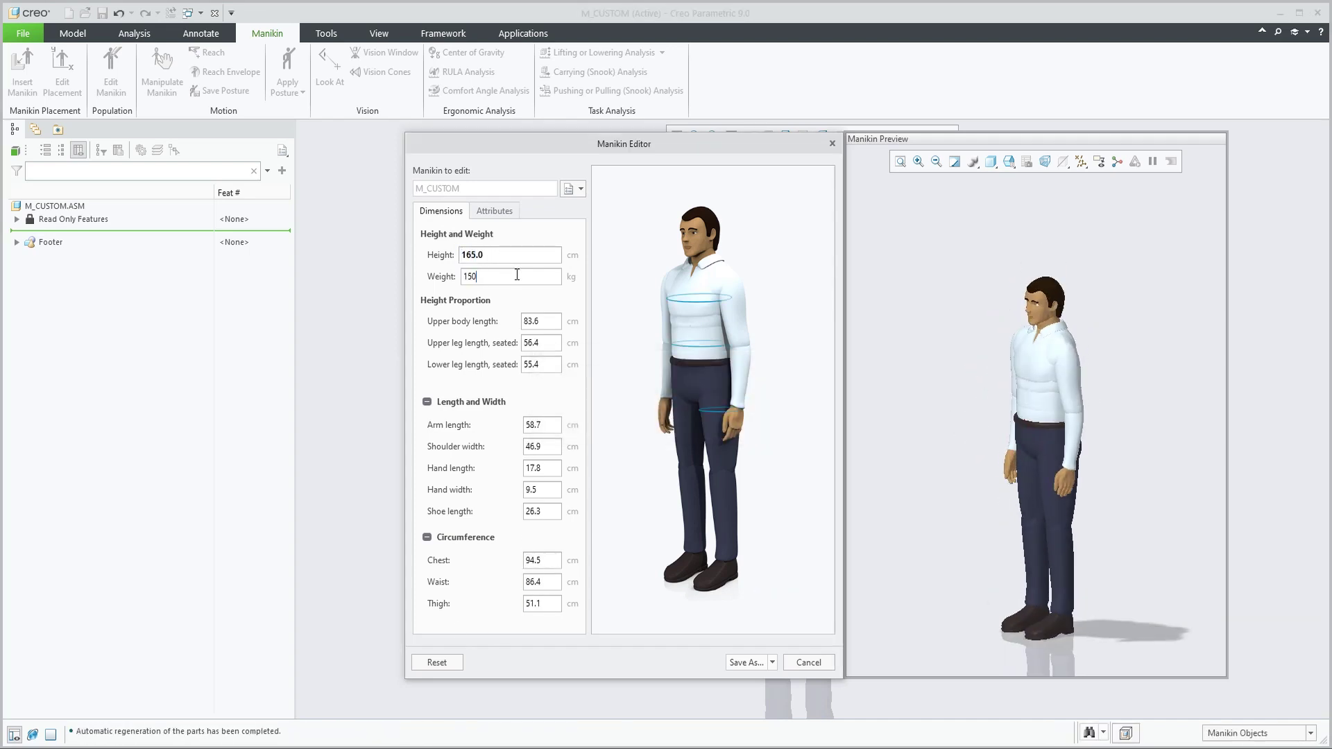
pyautogui.press('Return')
# Save the edited manikin as a copy named MANIKIN1.
pyautogui.click(739, 662)
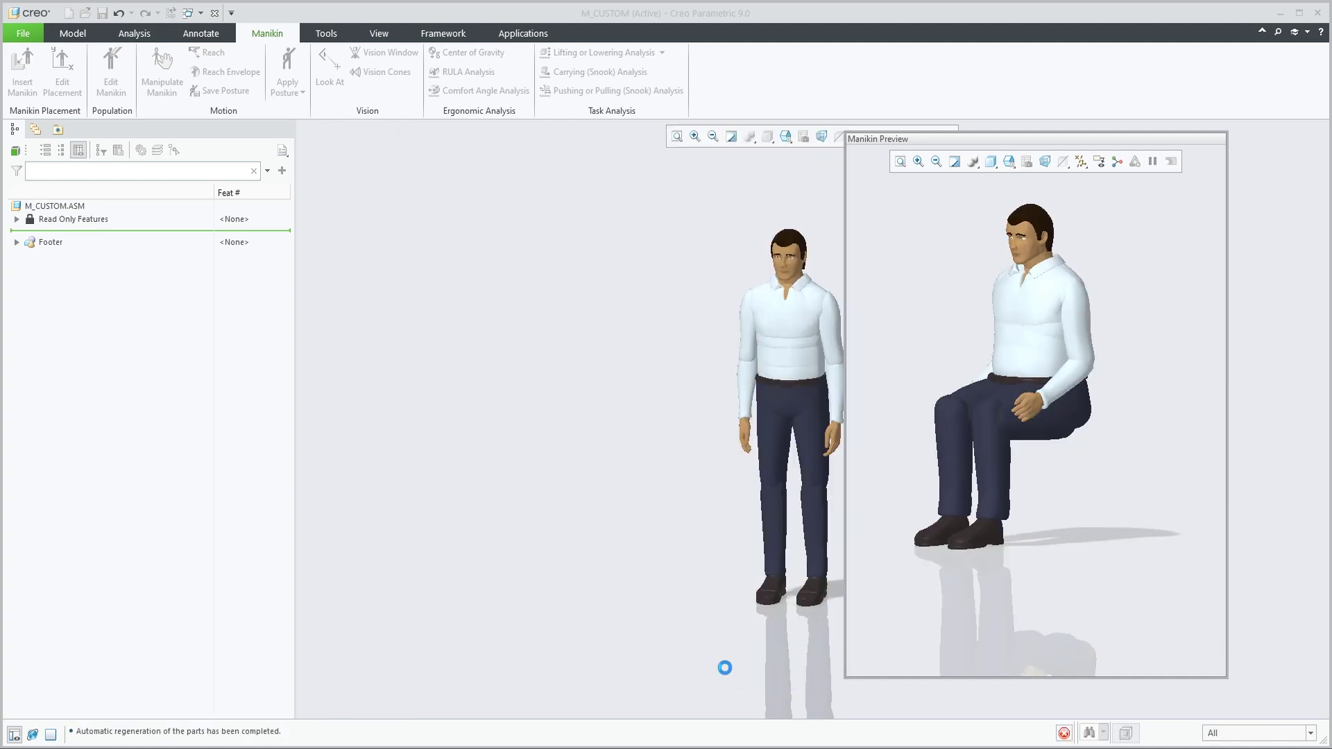
pyautogui.click(534, 519)
pyautogui.write('manikin1')
pyautogui.click(552, 577)
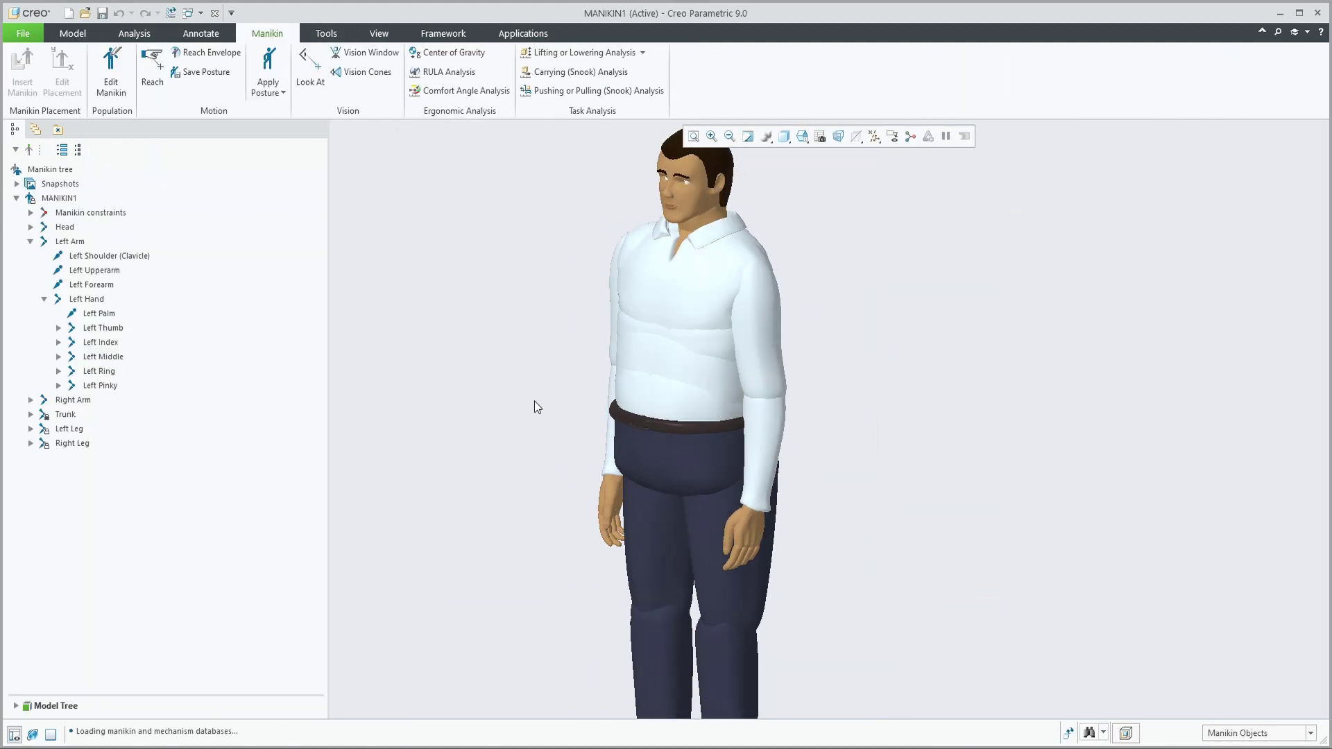
# Bend the manikin's left forearm forward by dragging the left palm.
pyautogui.moveTo(745, 418); pyautogui.dragTo(673, 453)
pyautogui.click(673, 453)
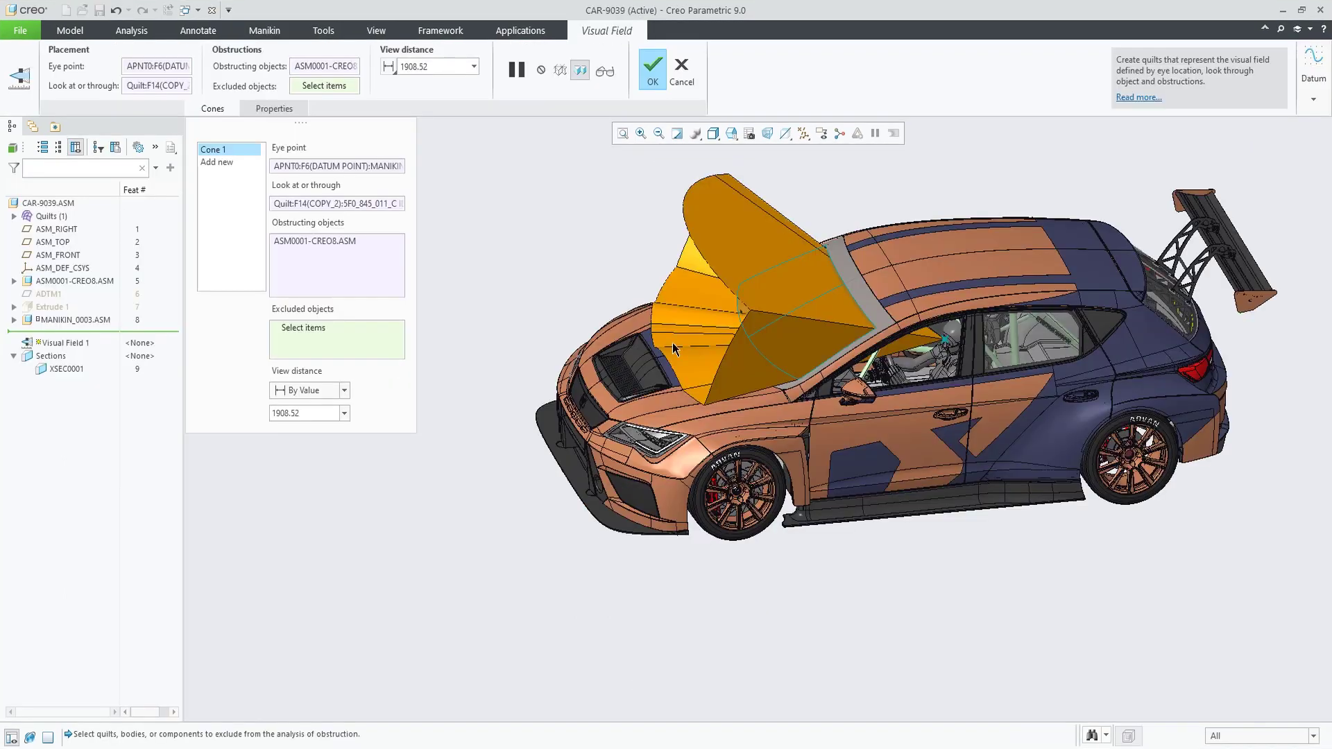
pyautogui.scroll(-3, 672, 343)
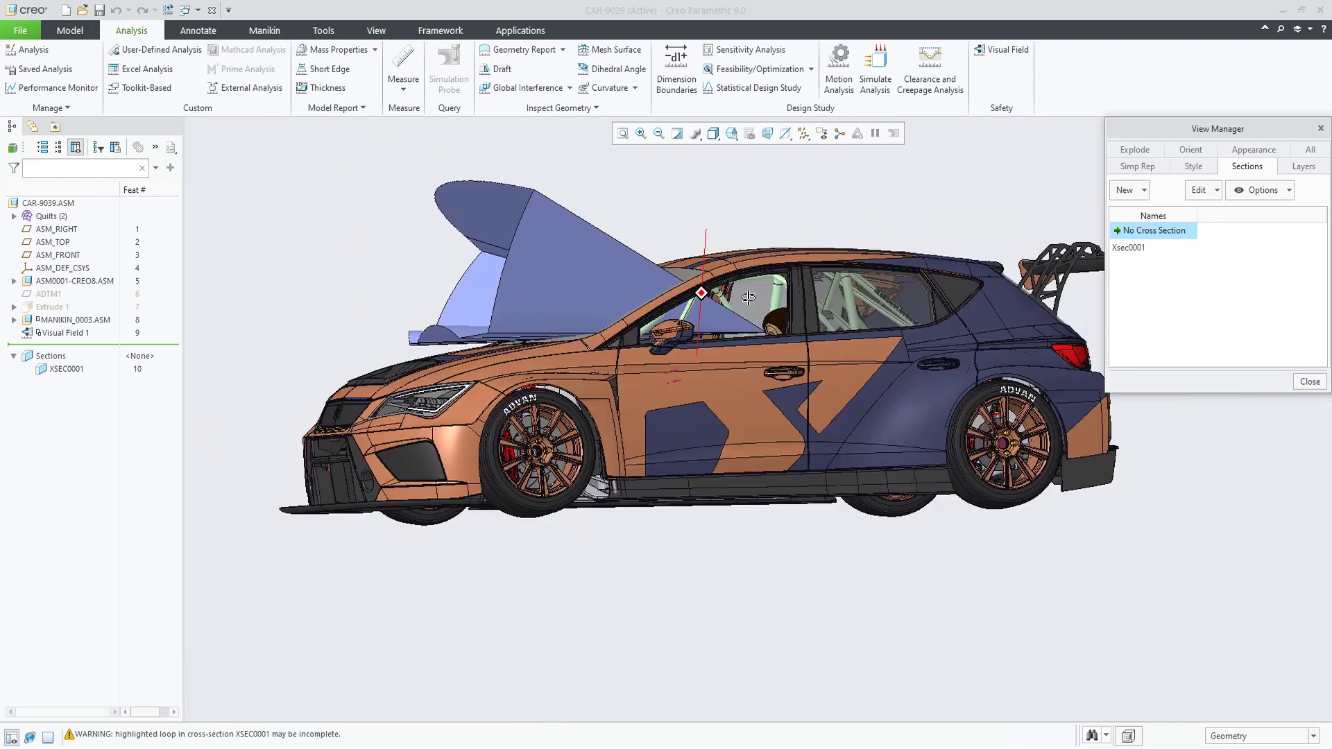
pyautogui.moveTo(748, 297); pyautogui.dragTo(666, 302, button='middle')
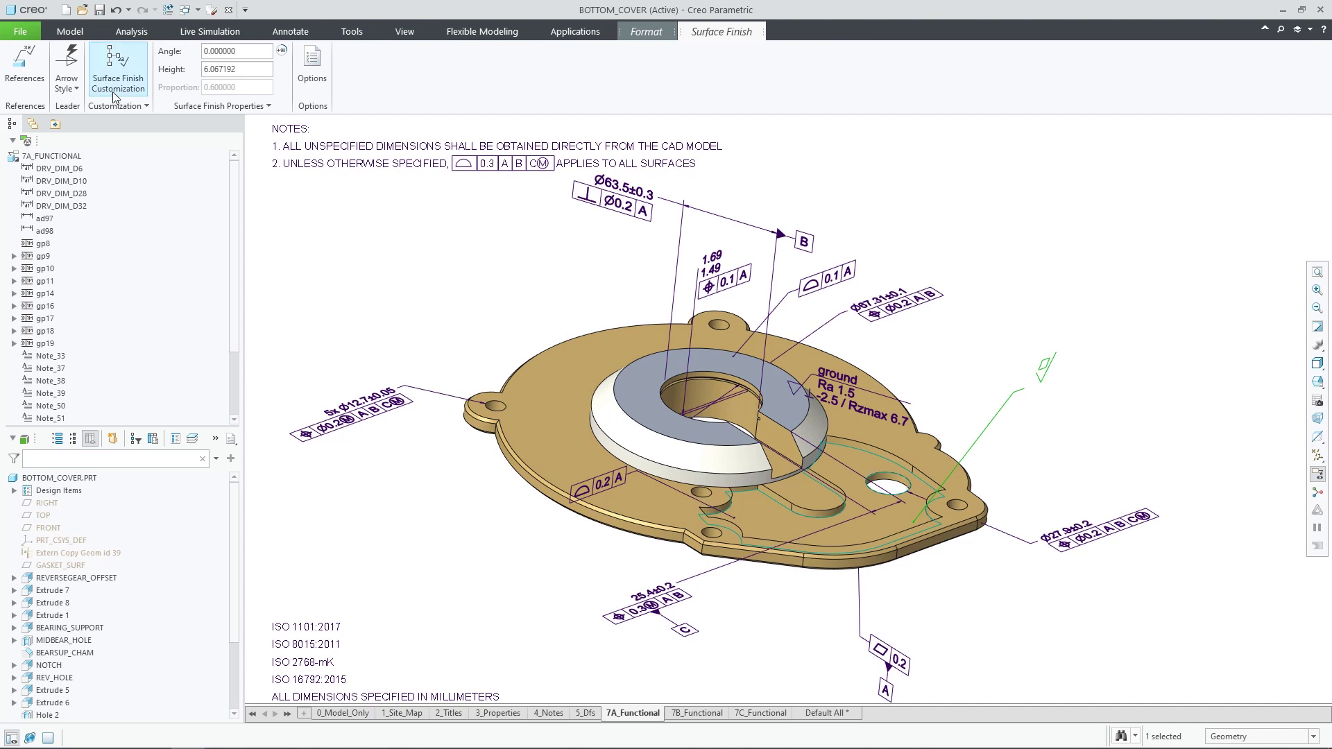
pyautogui.click(112, 92)
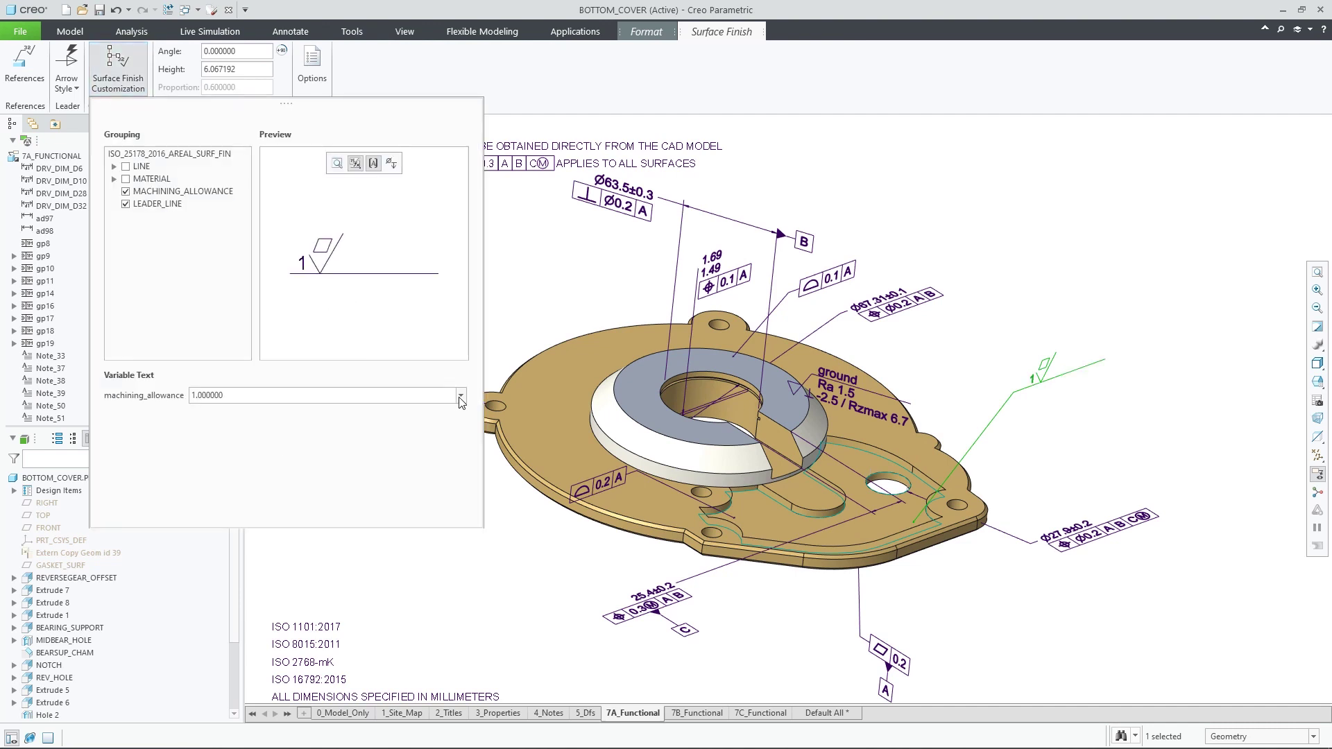
# Set machining allowance to 2 and add line, material and all-around requirements to the symbol.
pyautogui.click(461, 396)
pyautogui.click(326, 422)
pyautogui.click(125, 166)
pyautogui.click(126, 204)
pyautogui.click(128, 179)
pyautogui.click(153, 216)
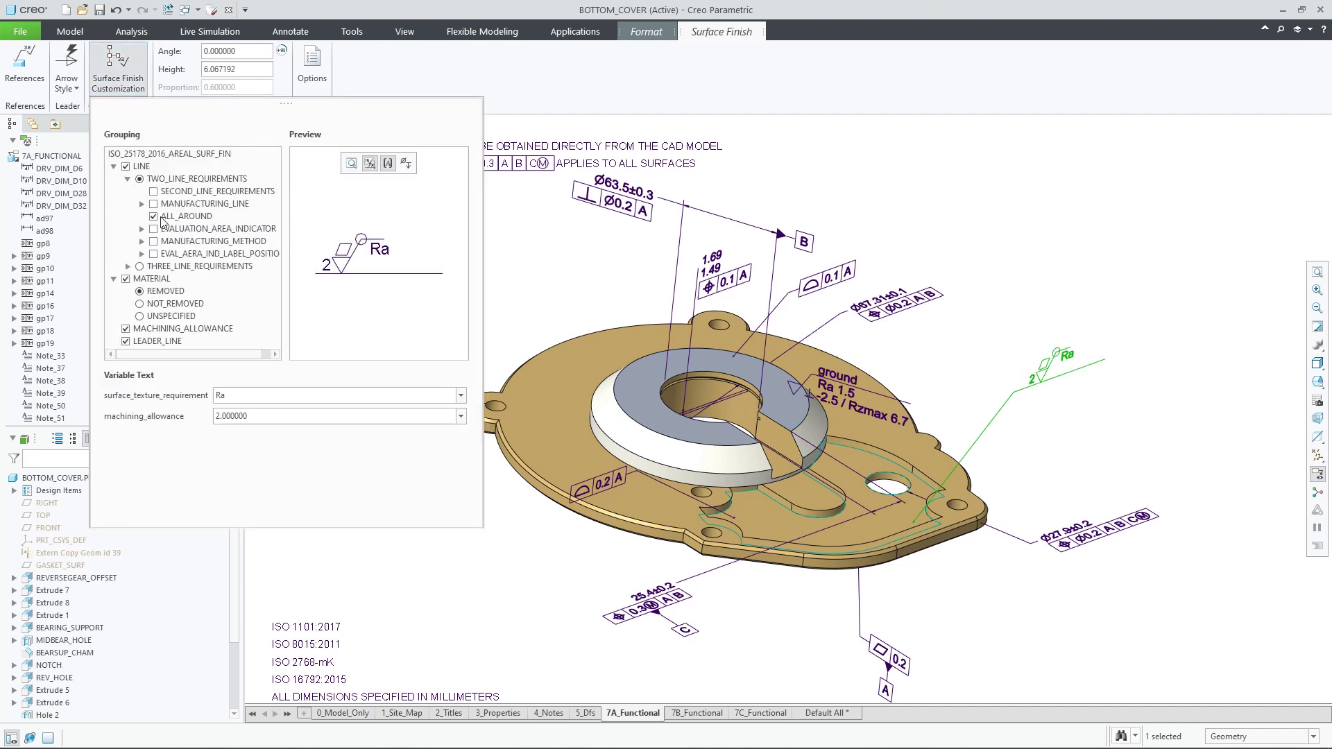
# Add a medium parallel evaluation area indicator labelled C and the long manufacturing method.
pyautogui.click(142, 229)
pyautogui.click(190, 267)
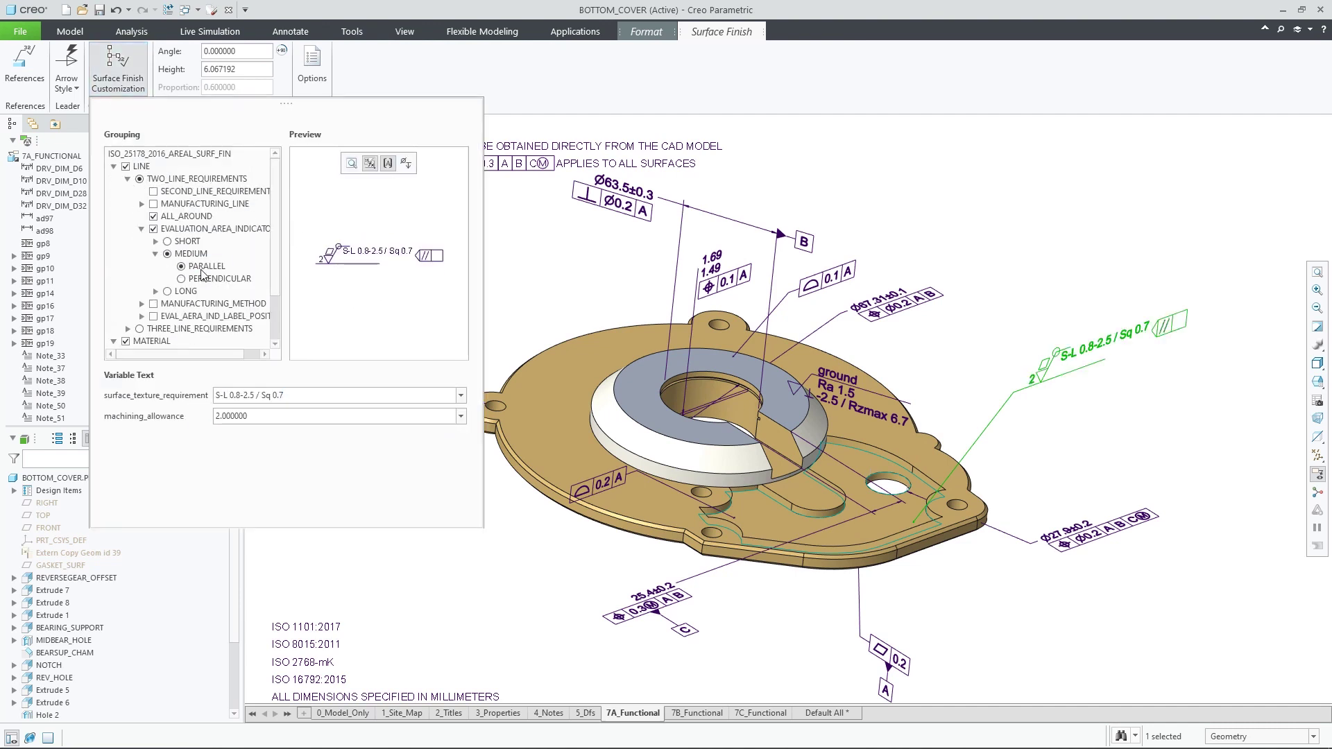
pyautogui.click(154, 316)
pyautogui.click(461, 436)
pyautogui.click(451, 447)
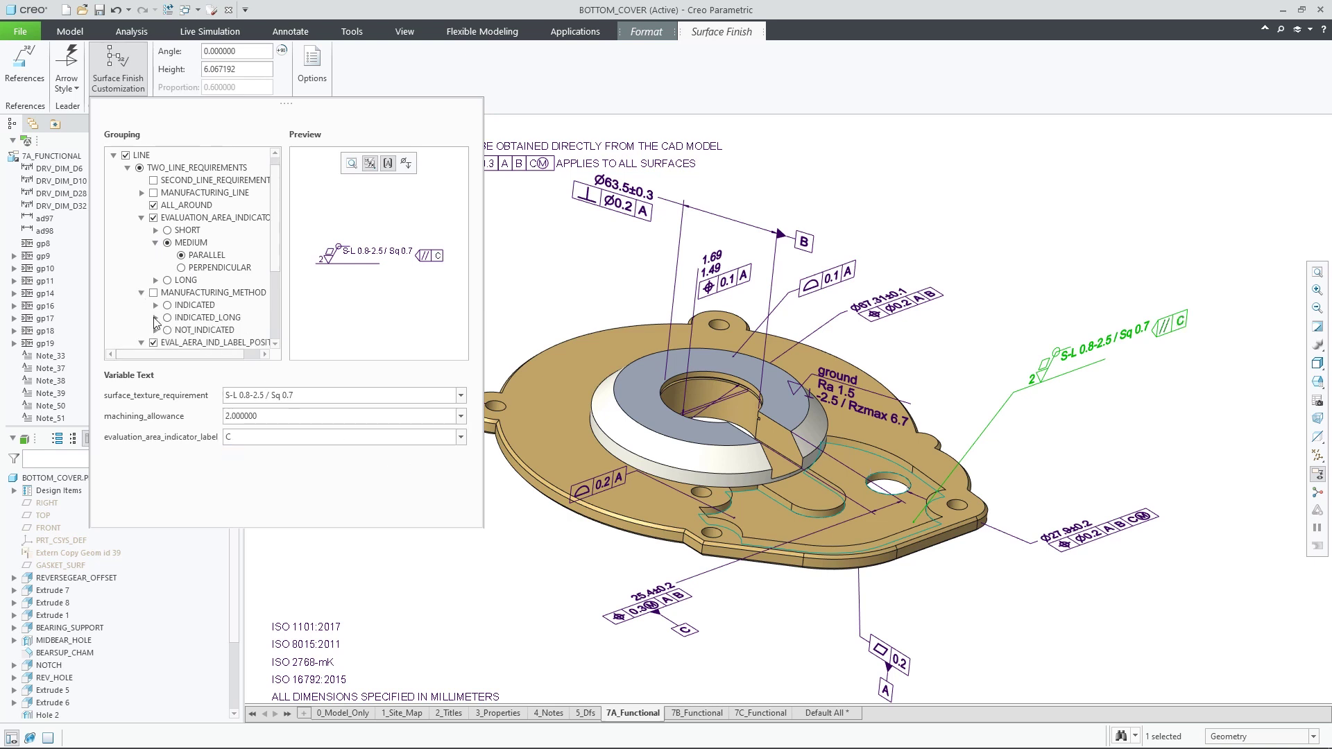
pyautogui.click(169, 318)
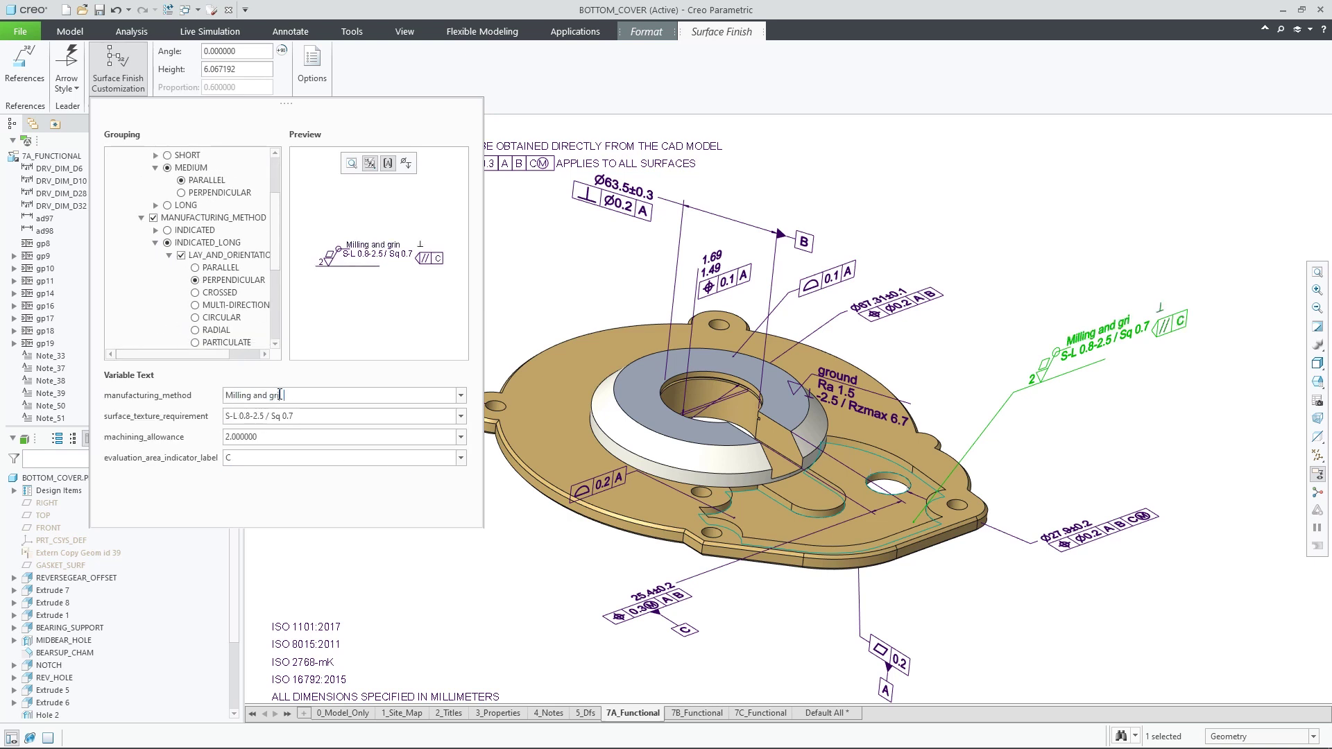
pyautogui.scroll(-10, 171, 300)
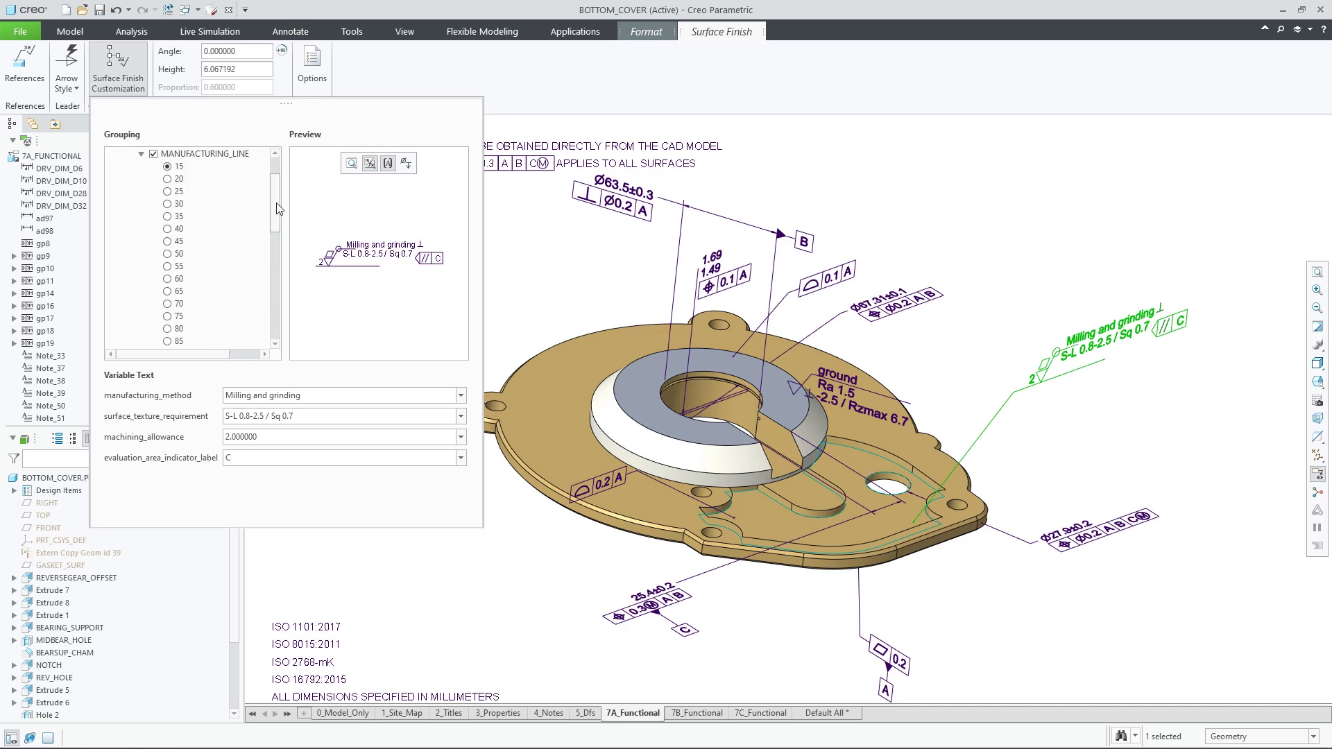
pyautogui.scroll(-2, 273, 237)
pyautogui.click(118, 67)
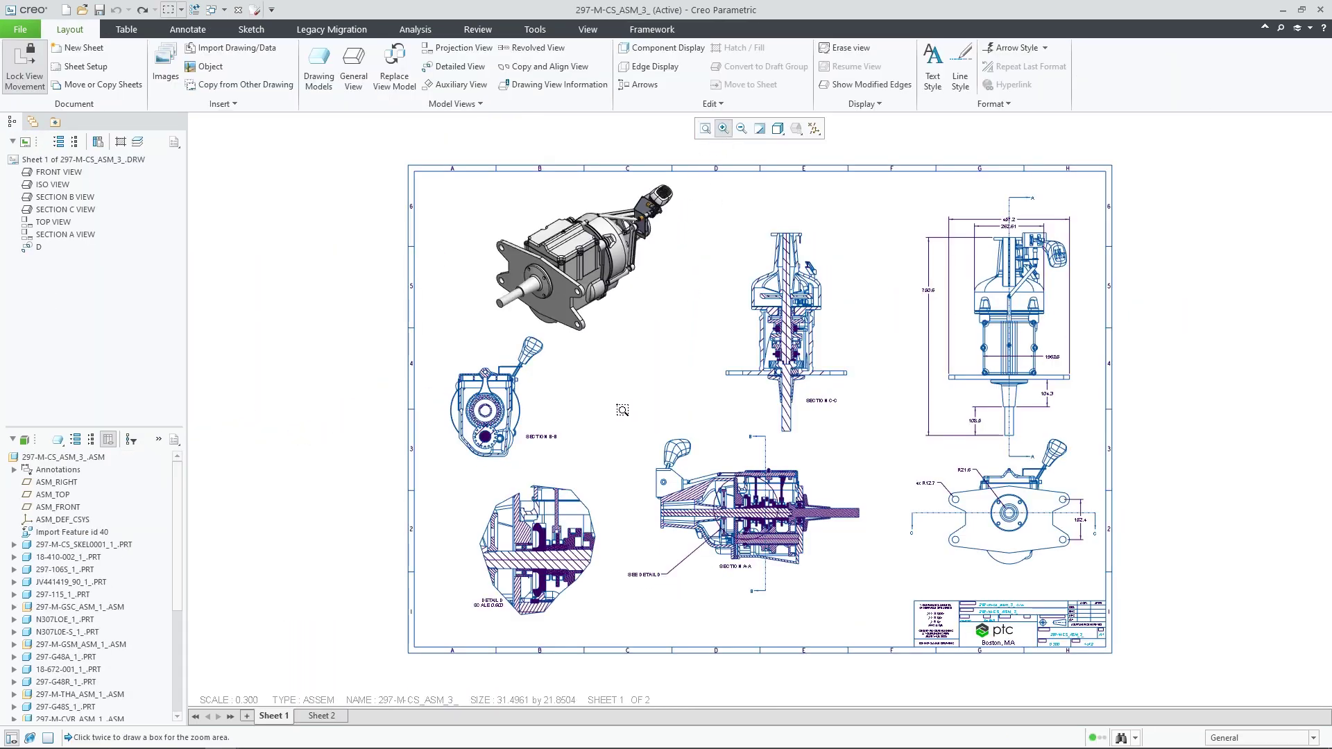
# Zoom into Section A-A and select the right-hand shaft's hatching for editing.
pyautogui.click(887, 627)
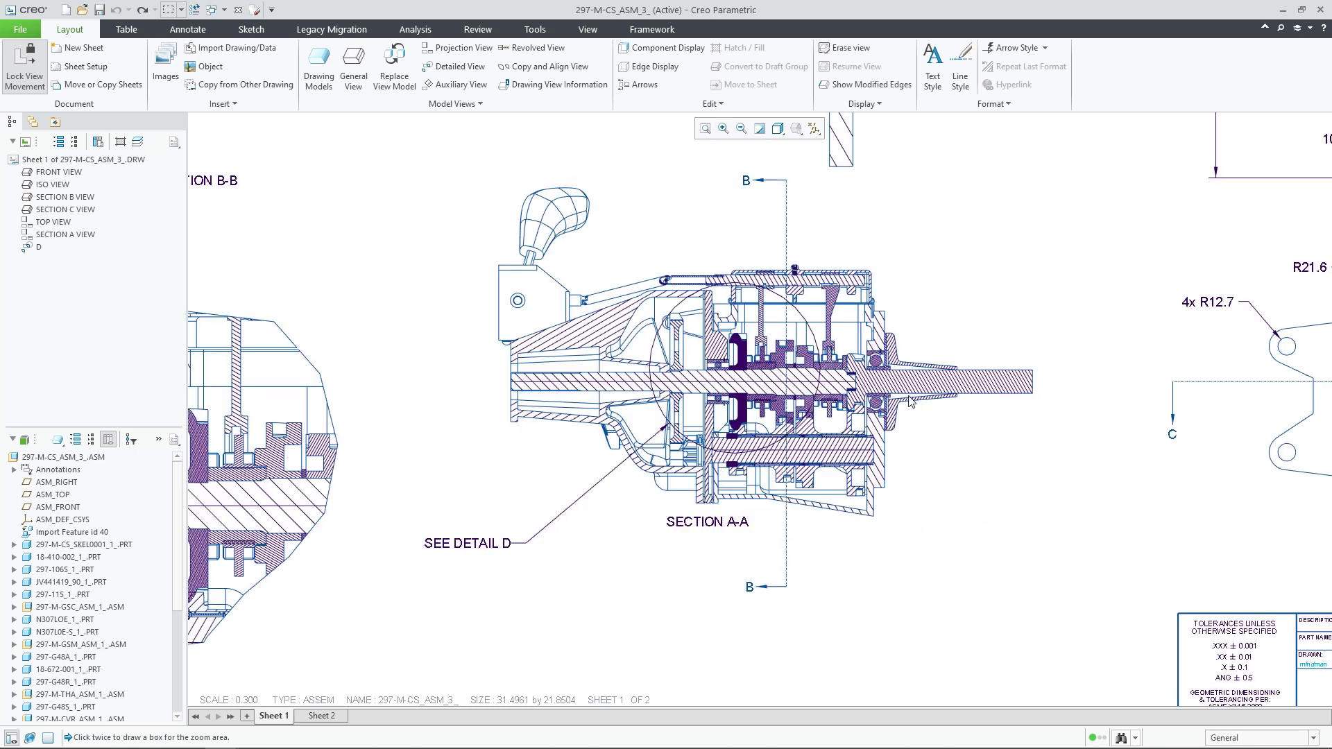
pyautogui.doubleClick(873, 407)
pyautogui.click(881, 390)
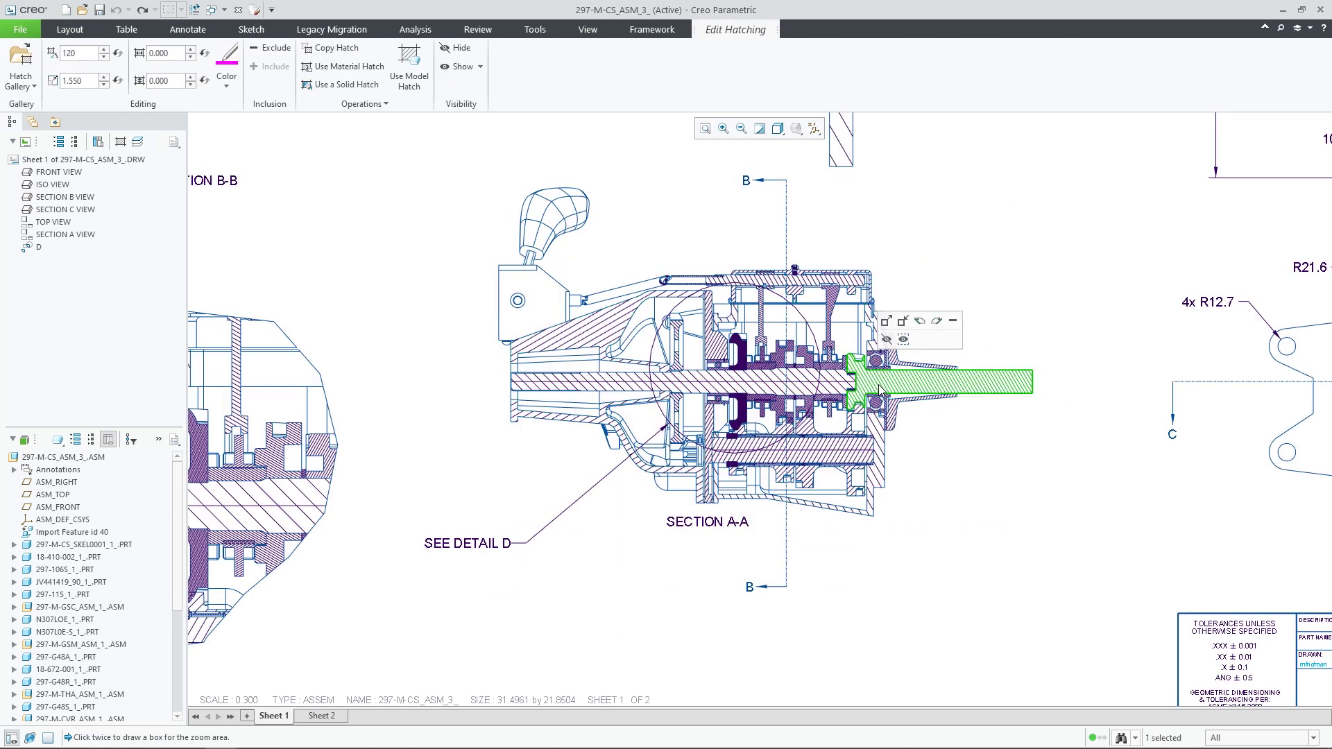
pyautogui.click(30, 88)
# Apply a new gallery hatch pattern with 2.000 spacing to the shaft and finish hatch editing.
pyautogui.click(222, 122)
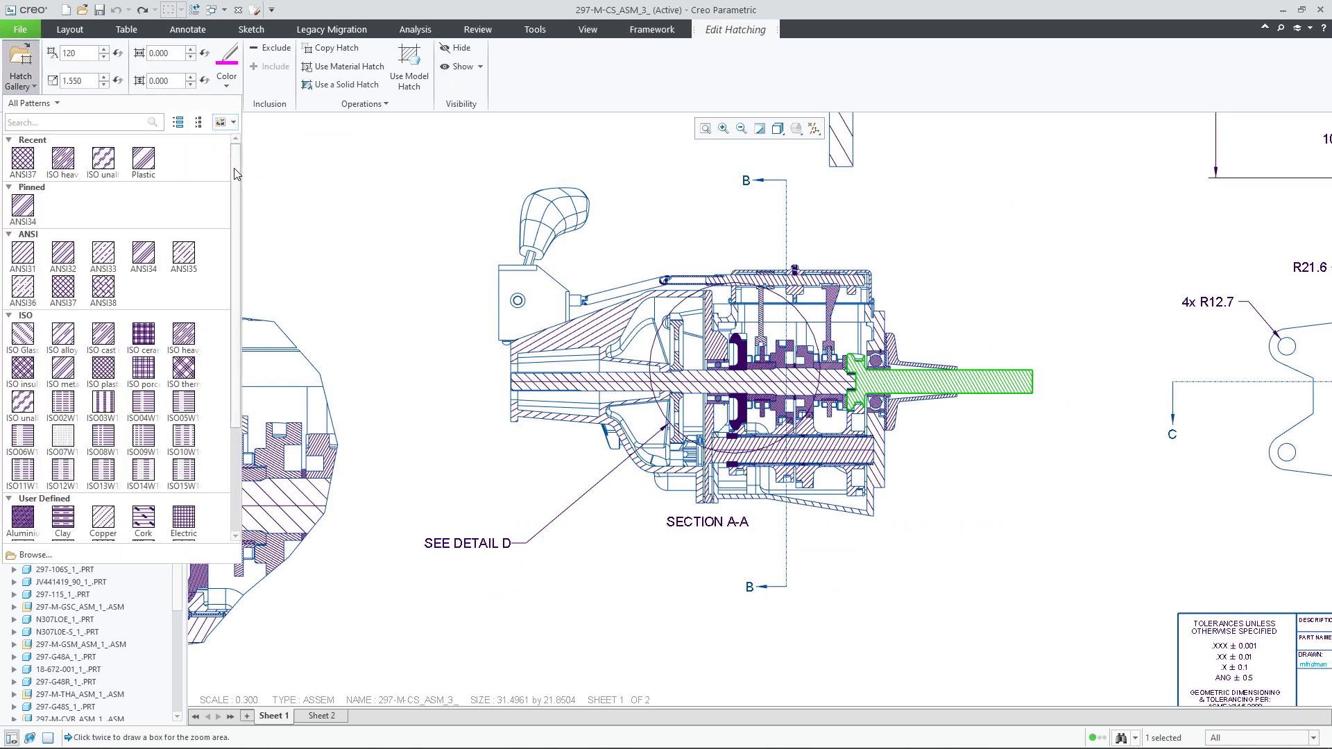
pyautogui.click(184, 334)
pyautogui.doubleClick(84, 53)
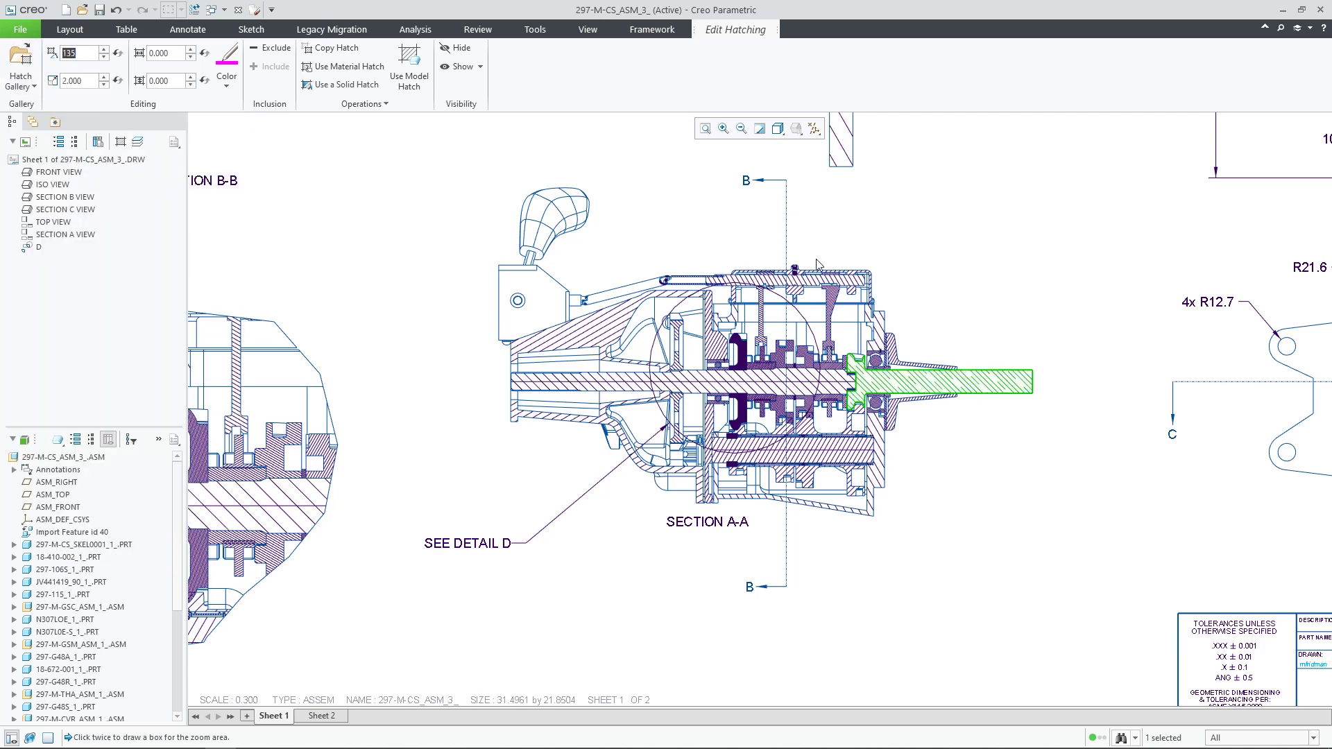
pyautogui.click(895, 366)
pyautogui.click(907, 307)
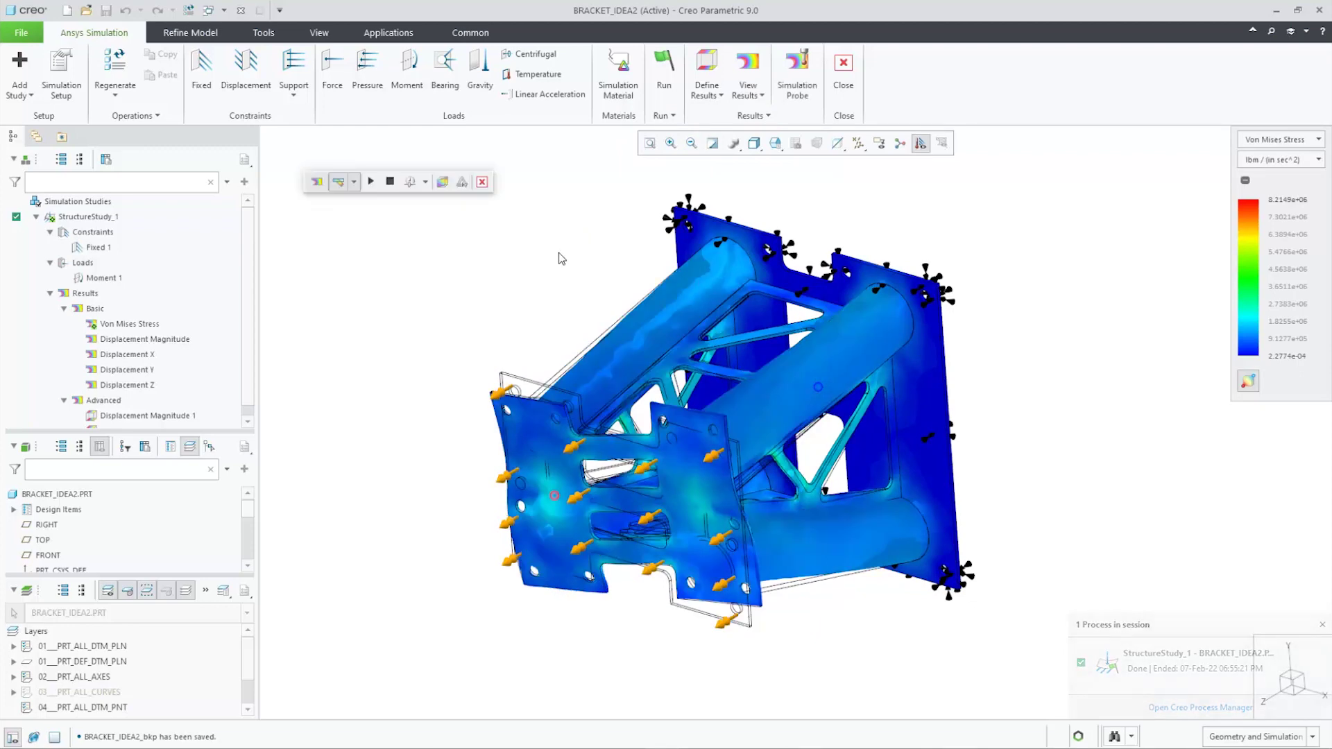
pyautogui.click(1280, 159)
# Show stresses in MPa, then play and stop the deformation animation.
pyautogui.click(1252, 316)
pyautogui.click(371, 182)
pyautogui.click(353, 182)
pyautogui.click(315, 209)
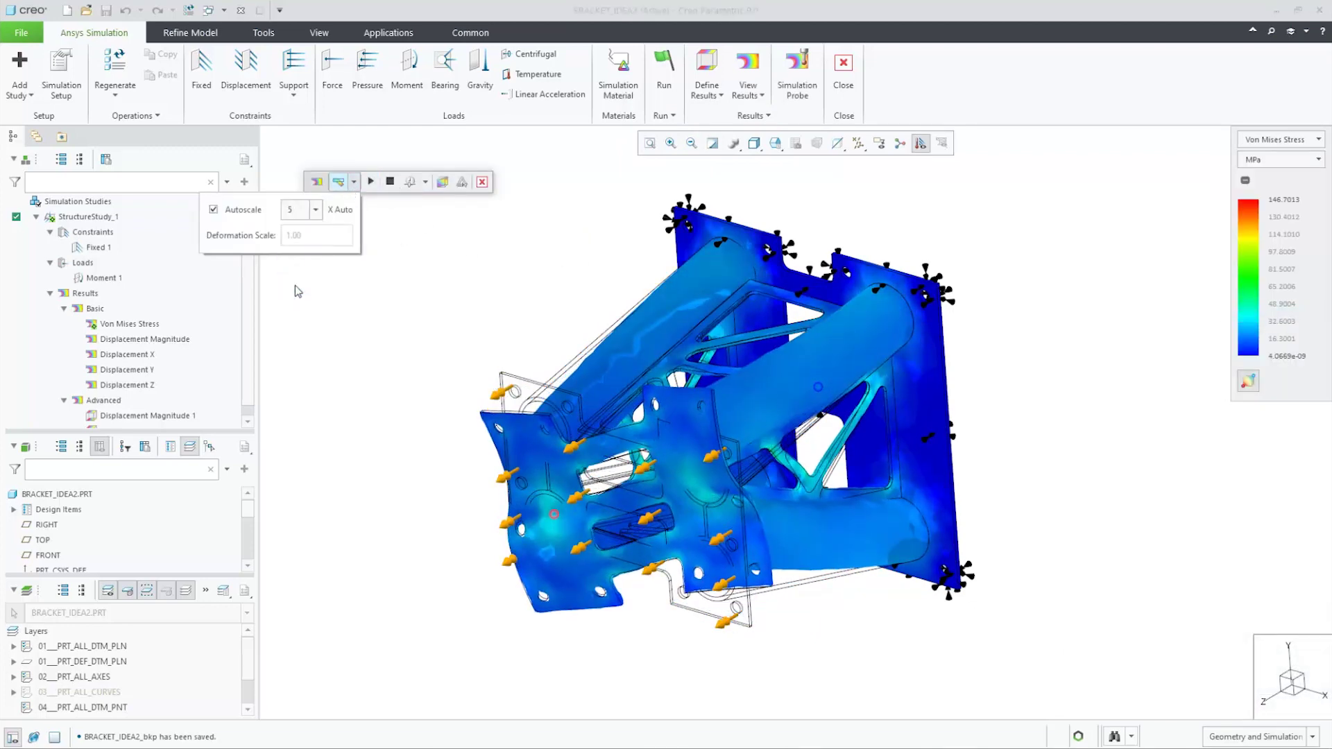
pyautogui.click(302, 259)
# Plot Displacement Magnitude and probe the front plate, reading 0.00228951 in.
pyautogui.click(461, 182)
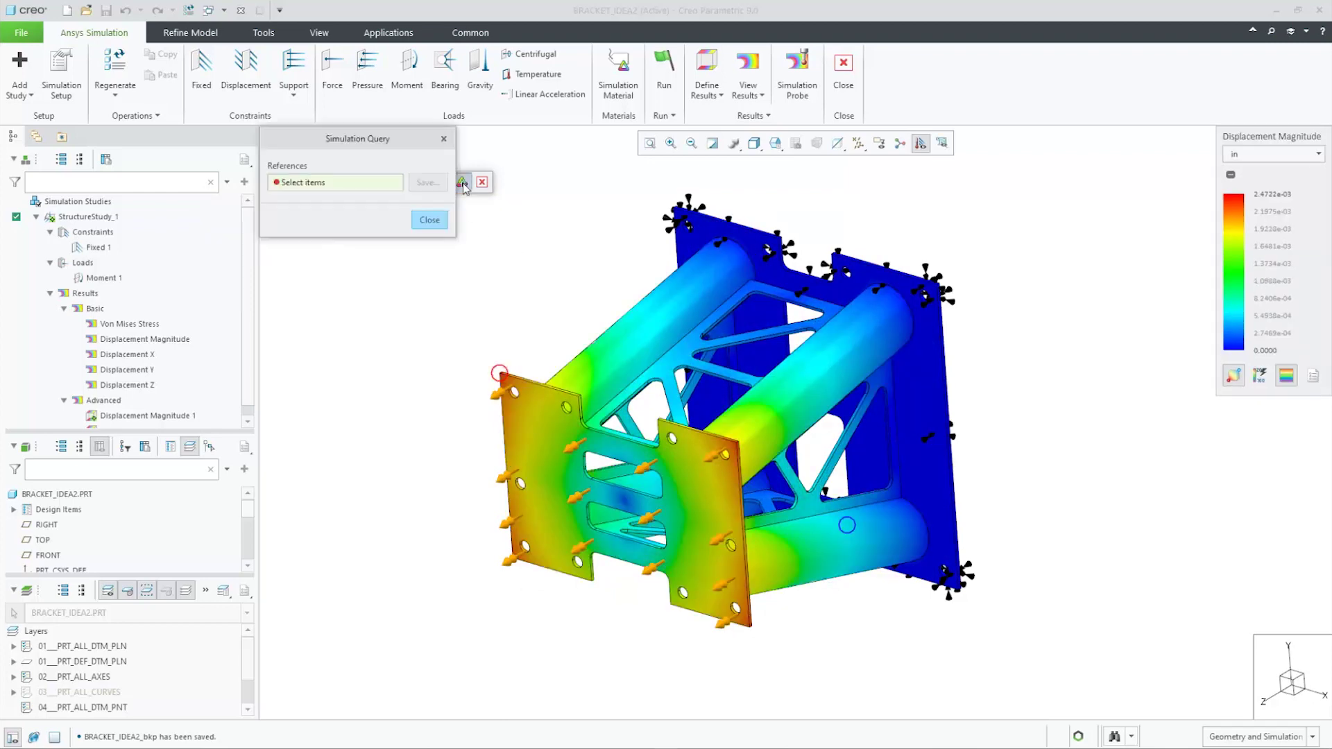
pyautogui.click(512, 418)
pyautogui.click(429, 219)
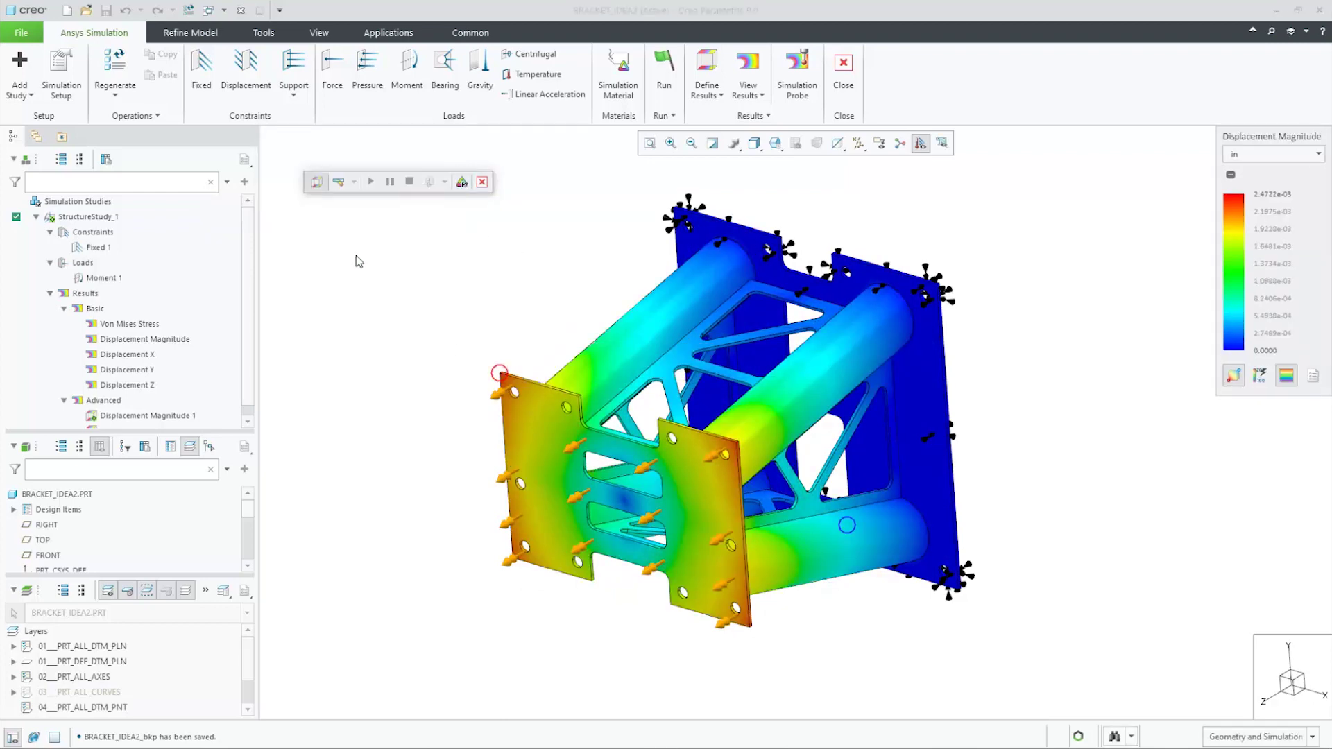
pyautogui.click(141, 339)
pyautogui.click(338, 182)
pyautogui.click(481, 182)
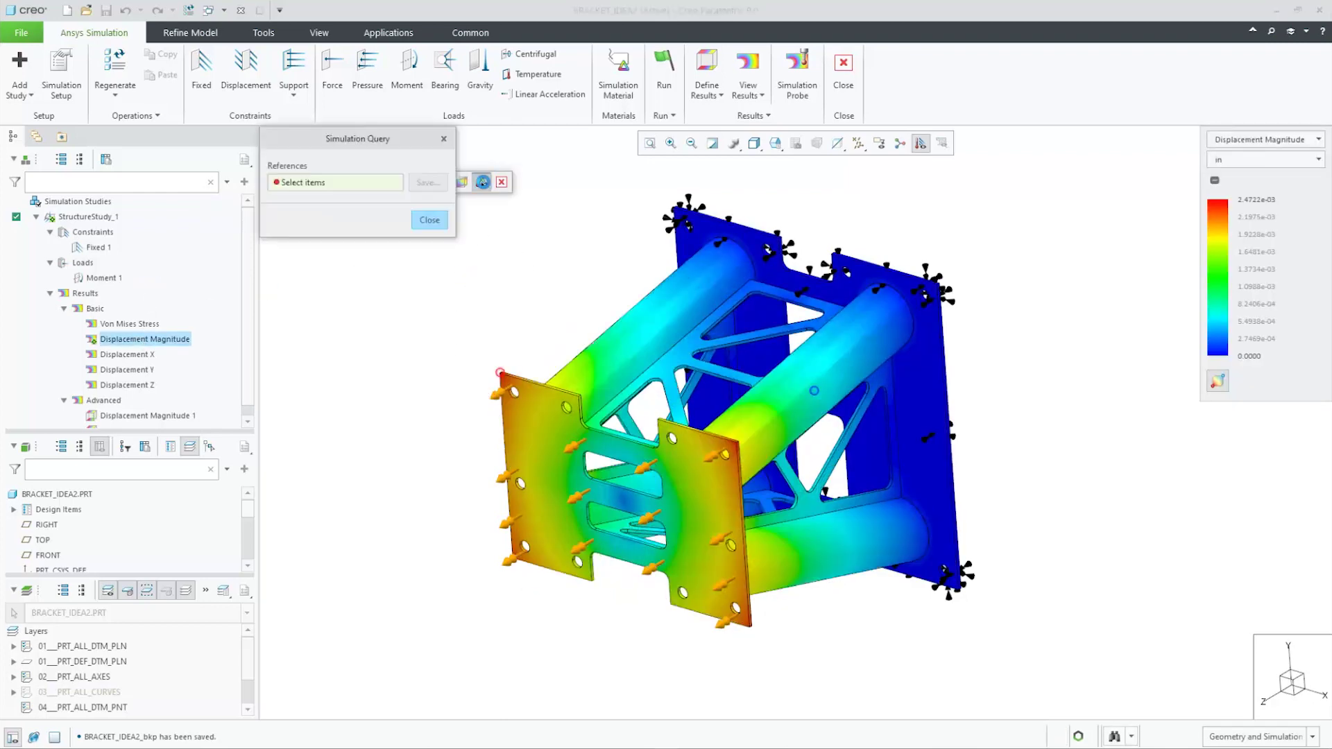
pyautogui.click(511, 419)
pyautogui.moveTo(562, 331); pyautogui.dragTo(501, 290)
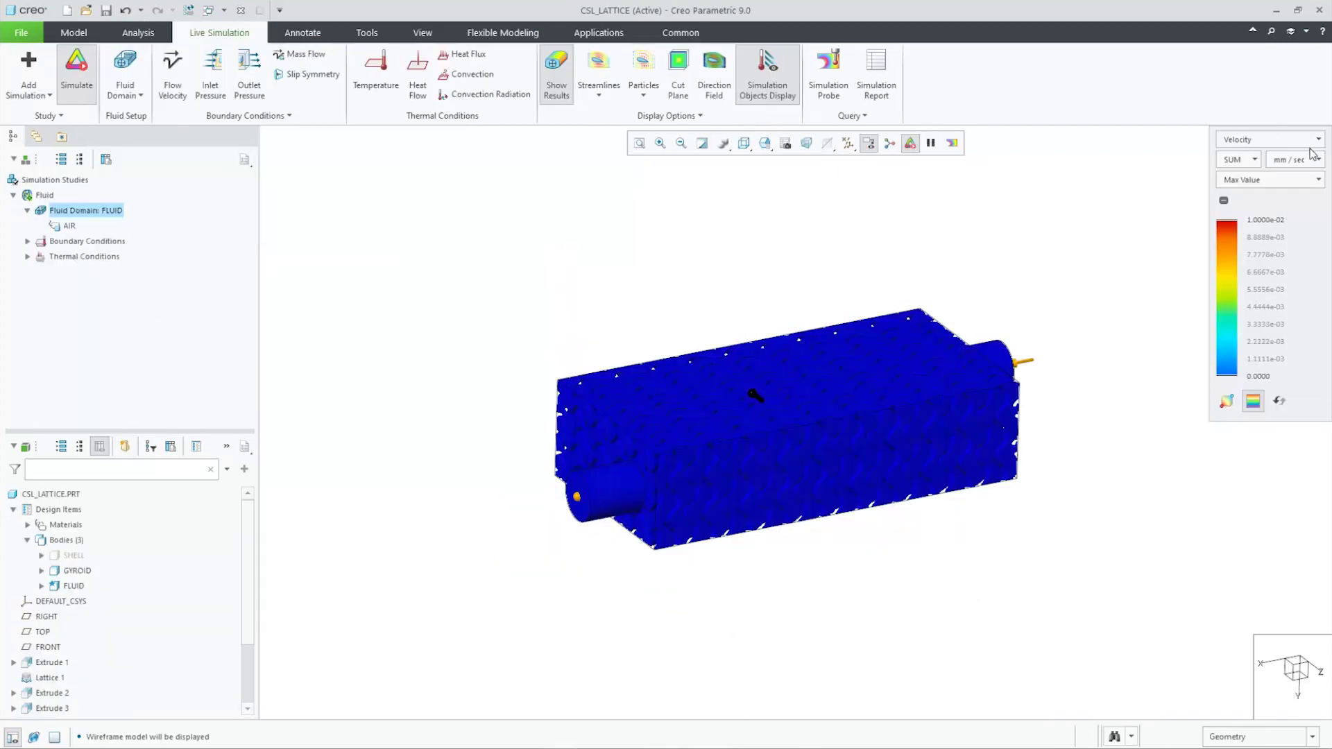
# Show velocity in m/sec and clip the lattice model with section X.
pyautogui.click(1311, 158)
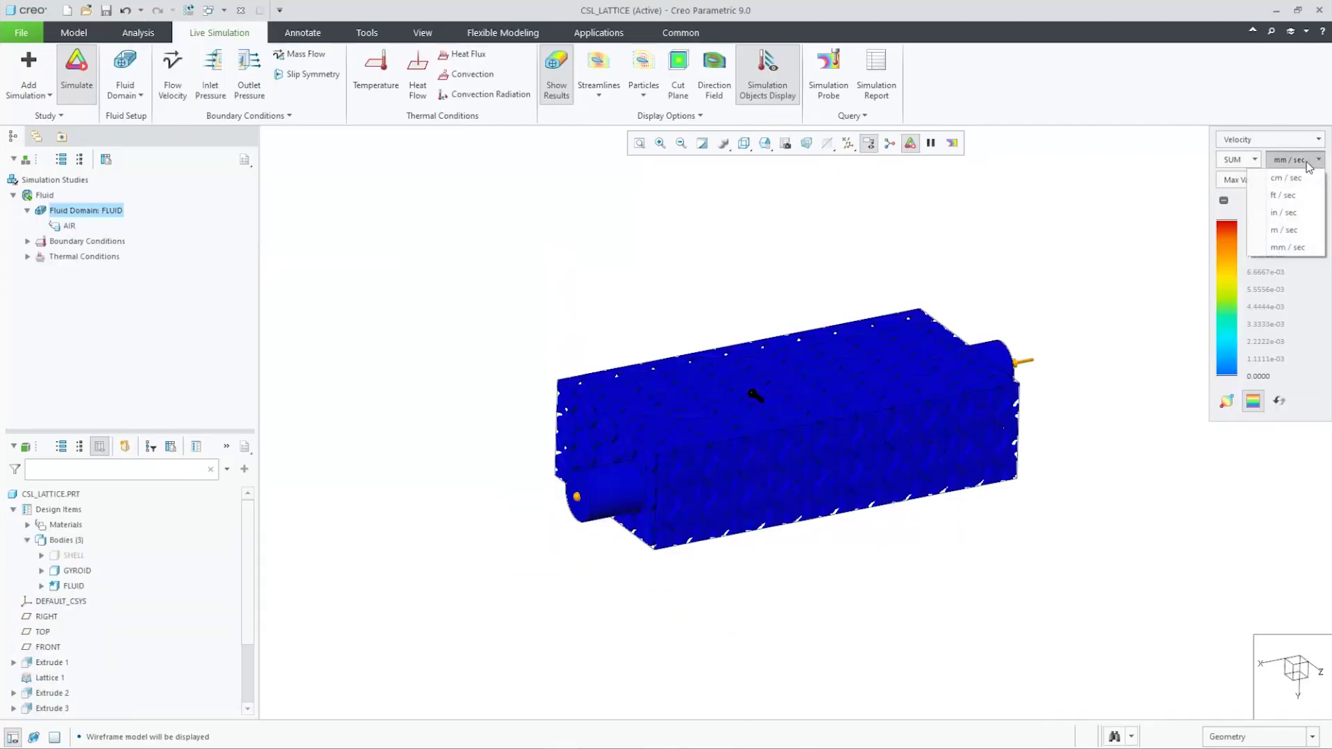
pyautogui.click(1298, 236)
pyautogui.scroll(-2, 901, 267)
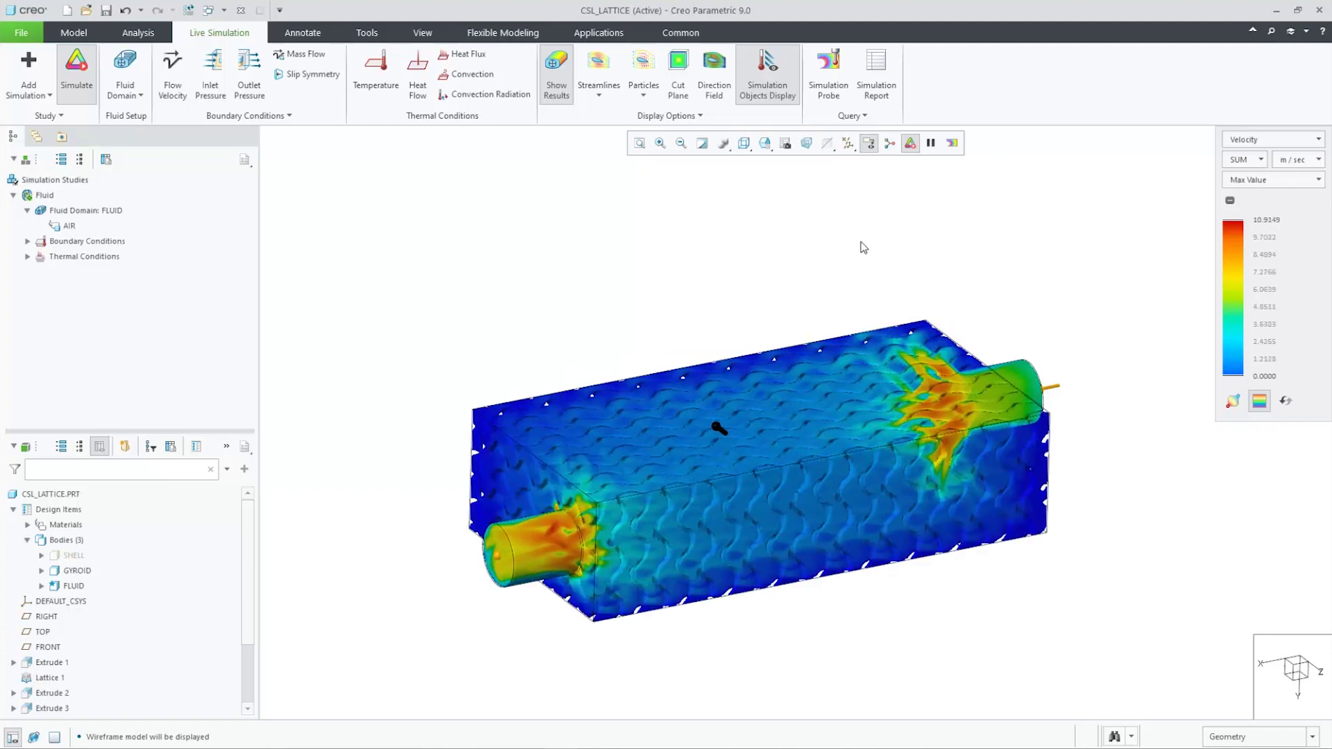
pyautogui.click(48, 707)
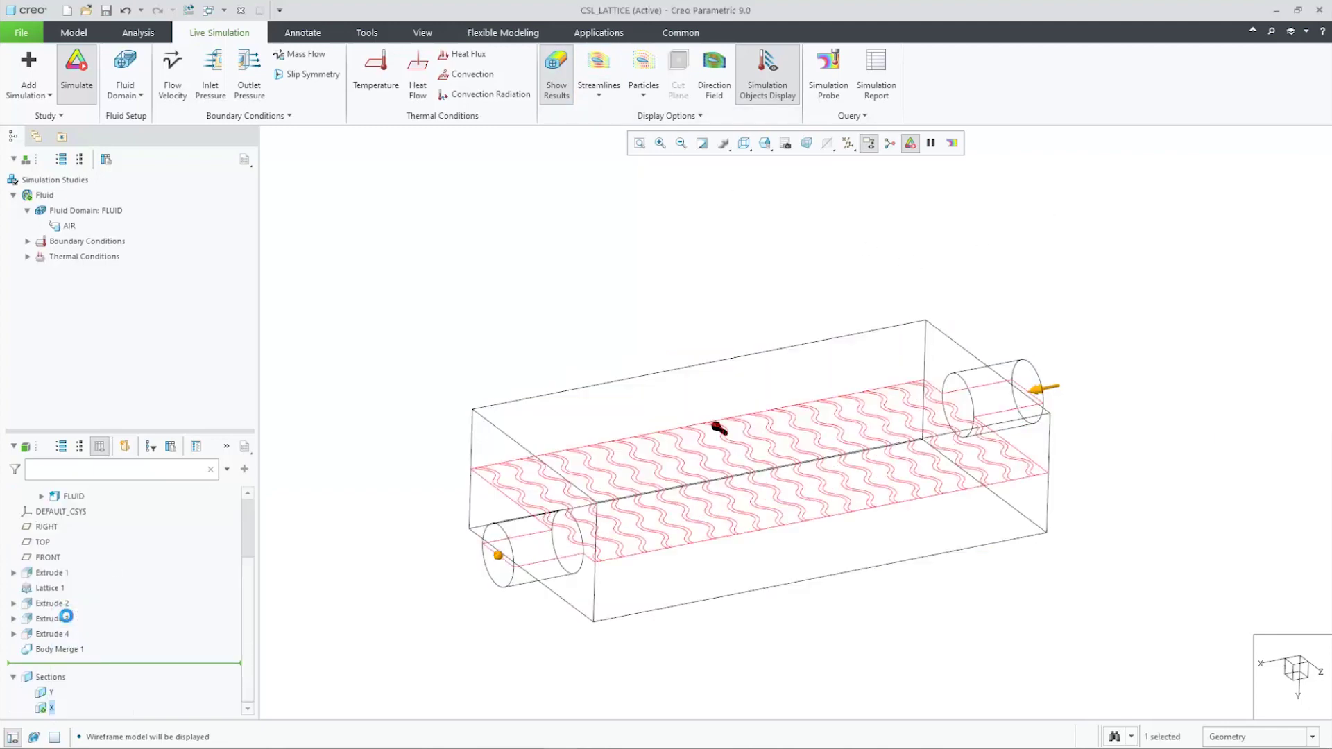
# Preview streamlines, particles and the direction field, then restore the velocity contour plot.
pyautogui.click(599, 72)
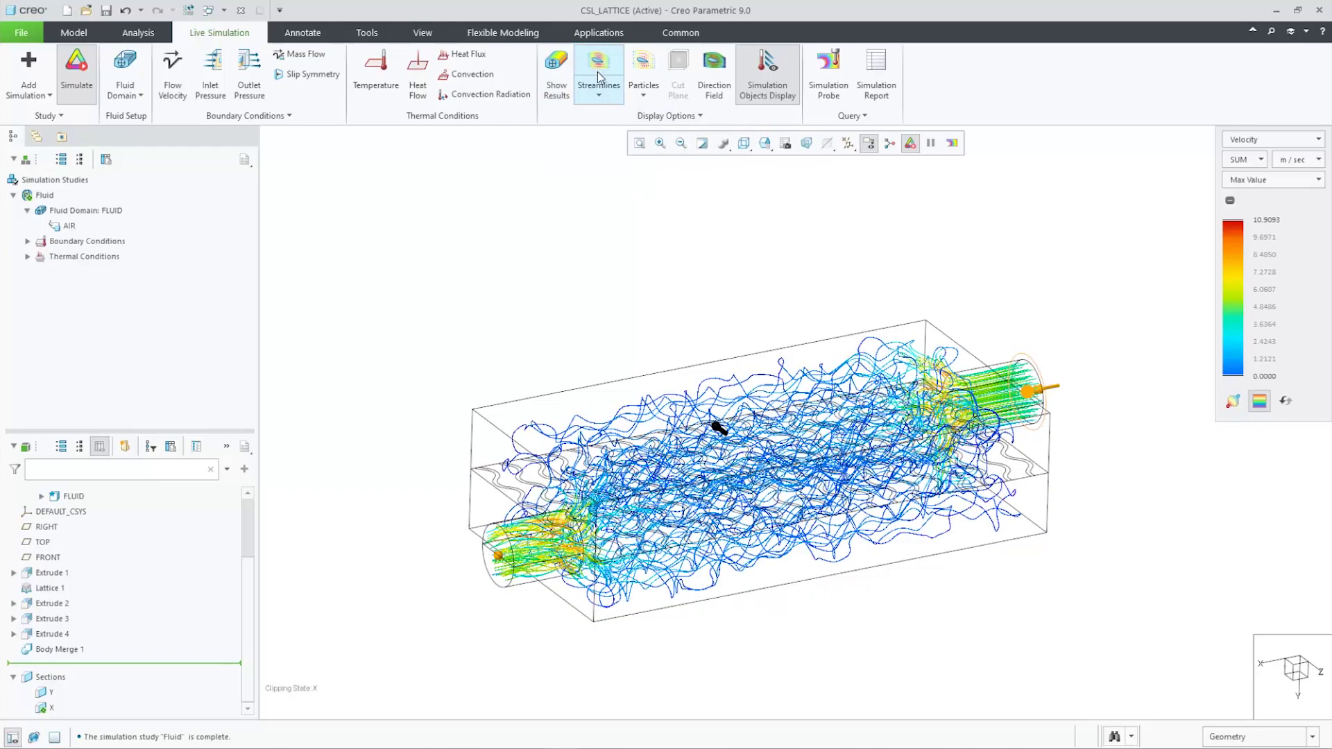
pyautogui.click(601, 72)
pyautogui.click(643, 69)
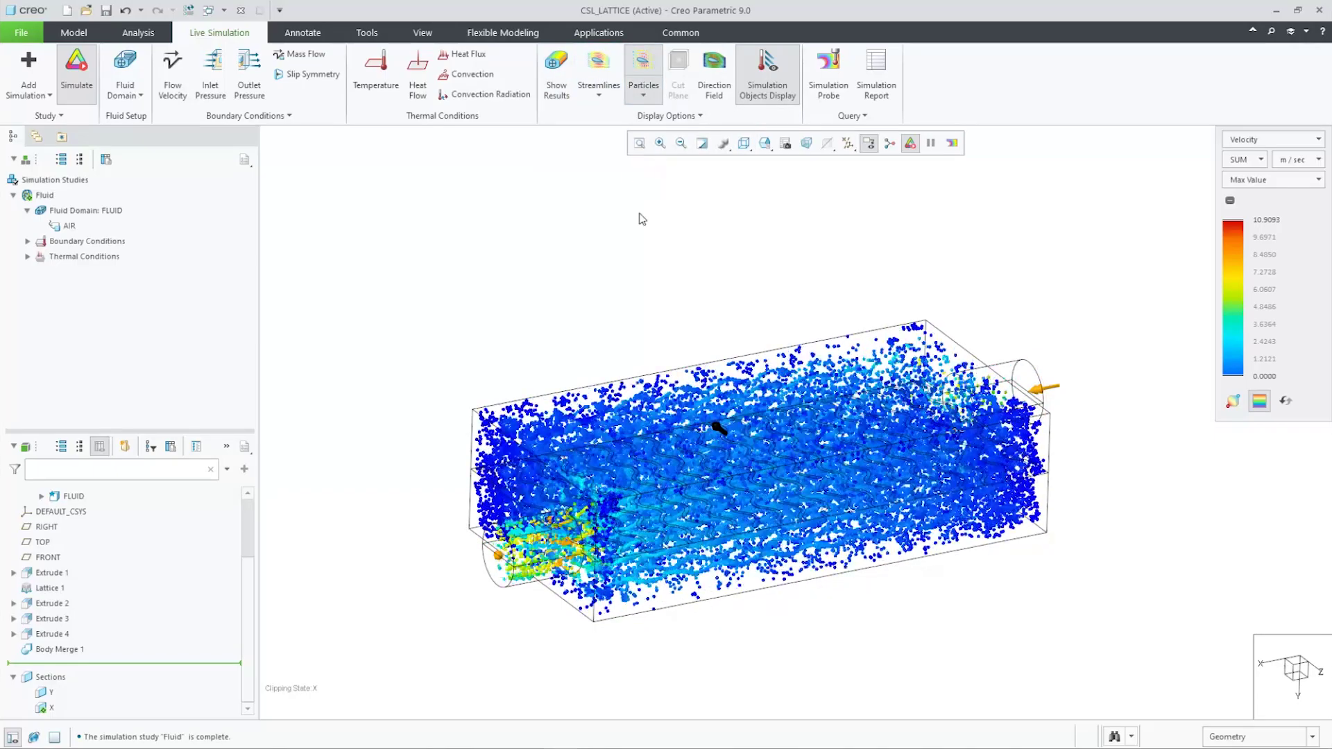
pyautogui.click(643, 70)
pyautogui.click(714, 70)
pyautogui.moveTo(763, 378); pyautogui.dragTo(749, 352, button='middle')
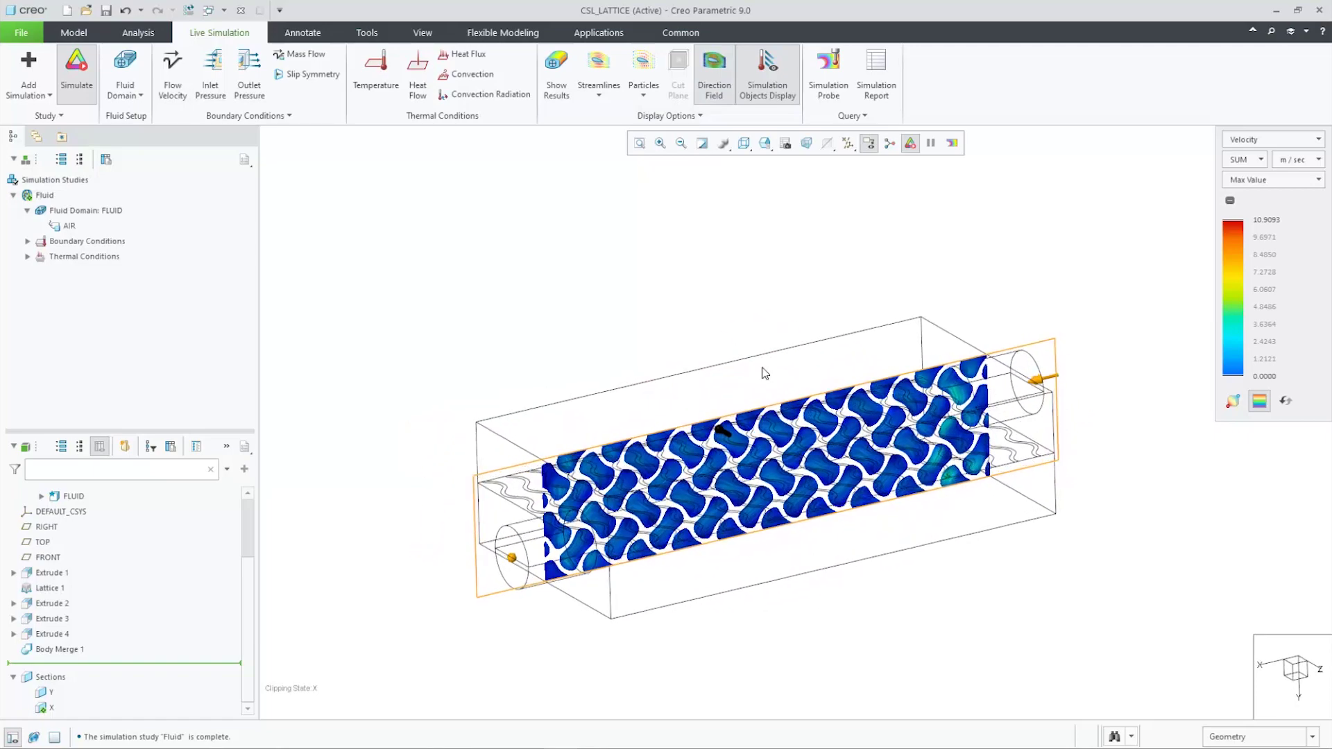
pyautogui.click(556, 72)
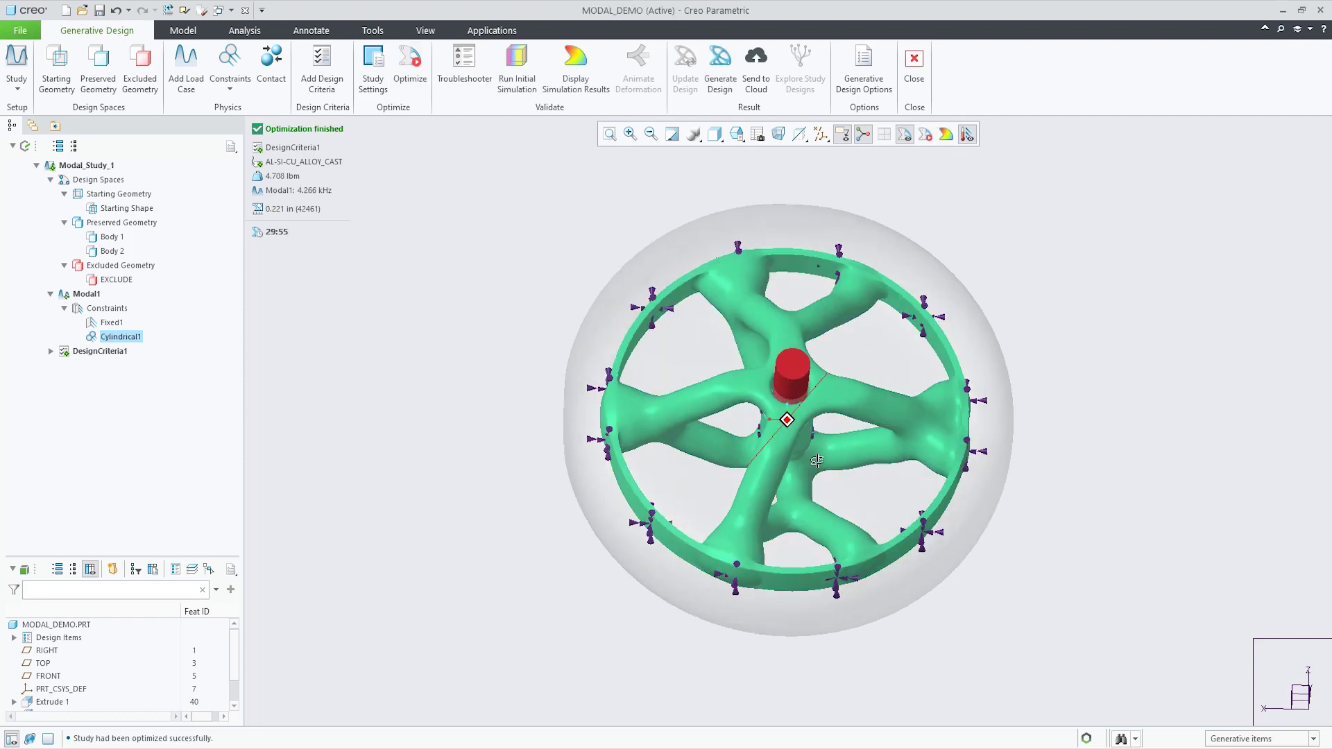
# Enable complementary bodies for the lattice and preview the result.
pyautogui.click(553, 93)
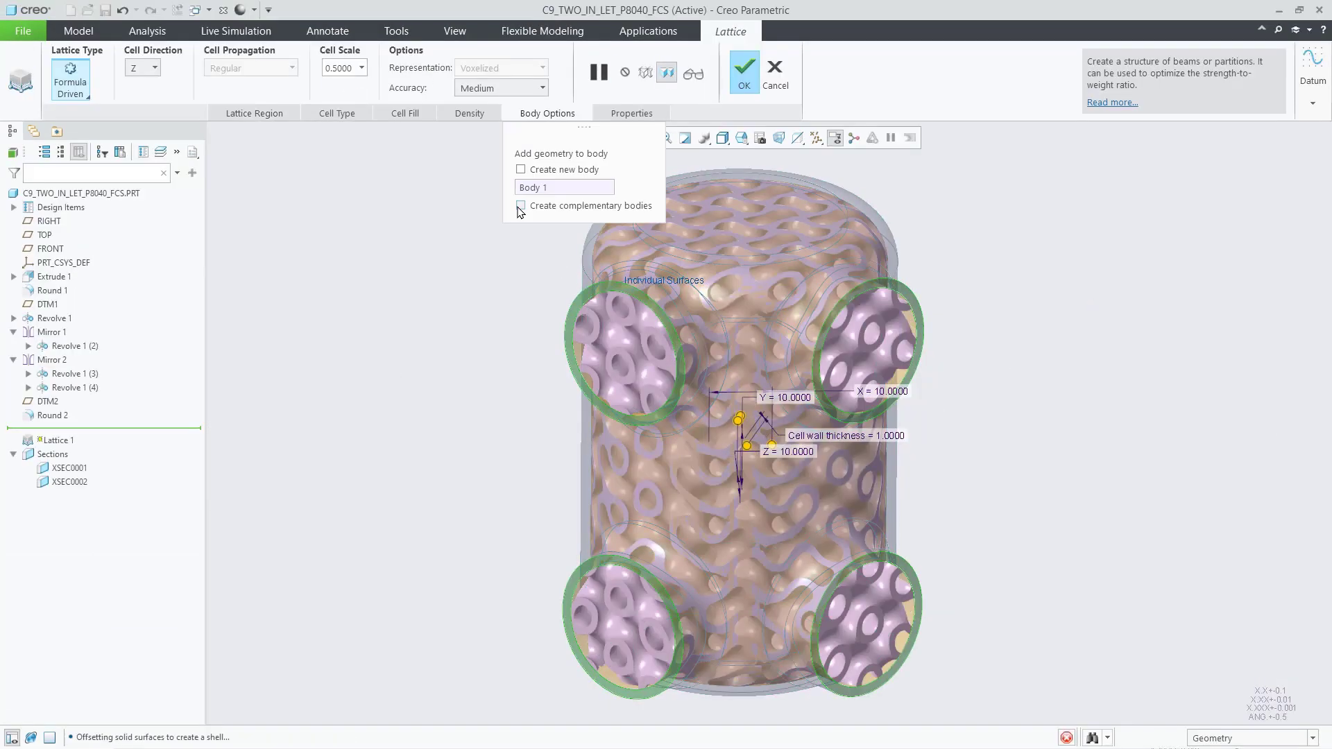
pyautogui.click(521, 207)
pyautogui.click(691, 78)
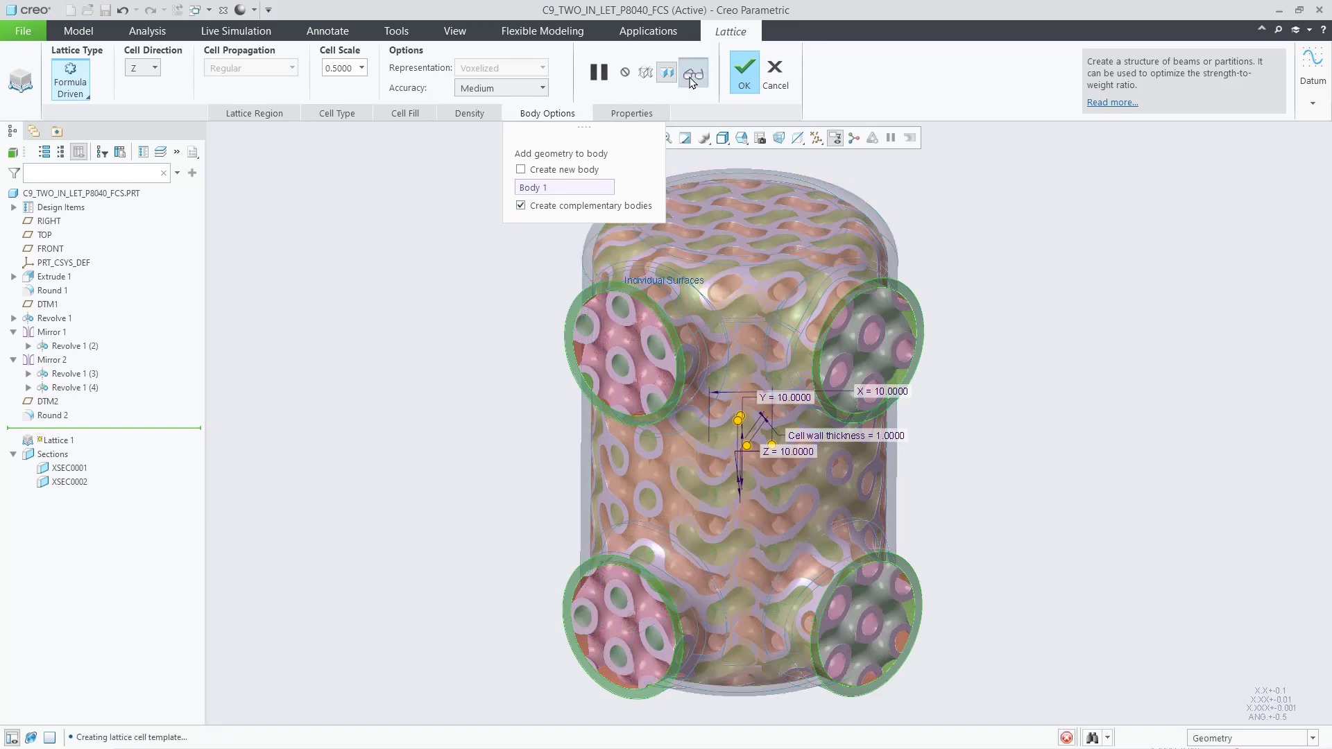
pyautogui.click(599, 73)
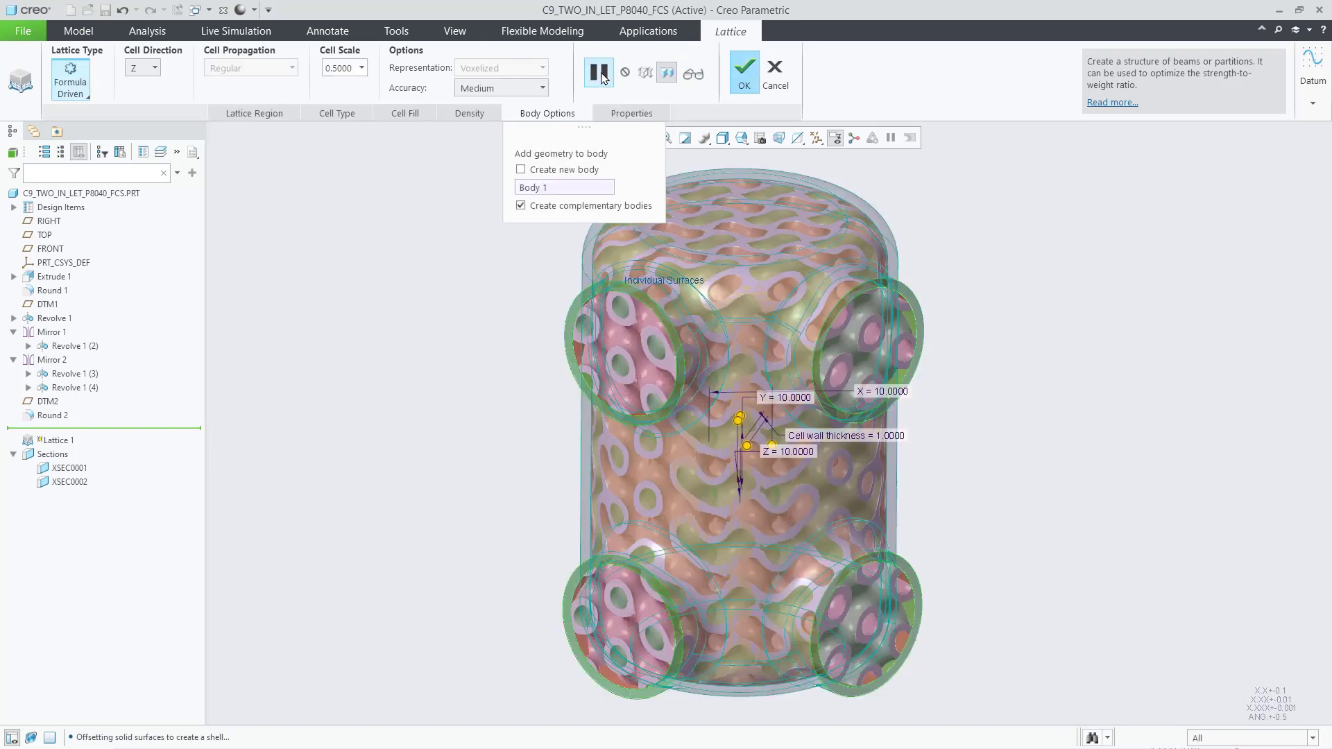
# Drive lattice density by references with wall offset sets on the lobe faces, including -5.
pyautogui.click(466, 114)
pyautogui.click(543, 174)
pyautogui.moveTo(516, 125); pyautogui.dragTo(288, 129)
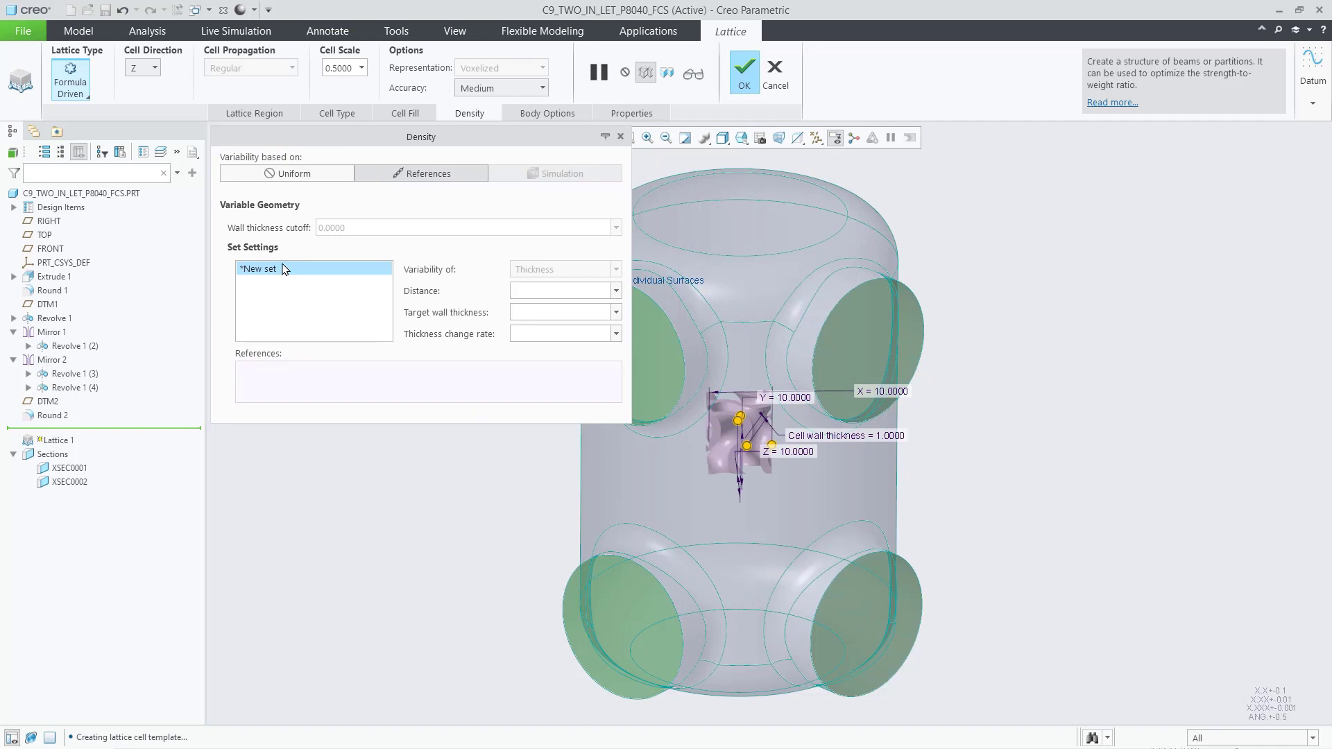
pyautogui.click(563, 272)
pyautogui.click(558, 305)
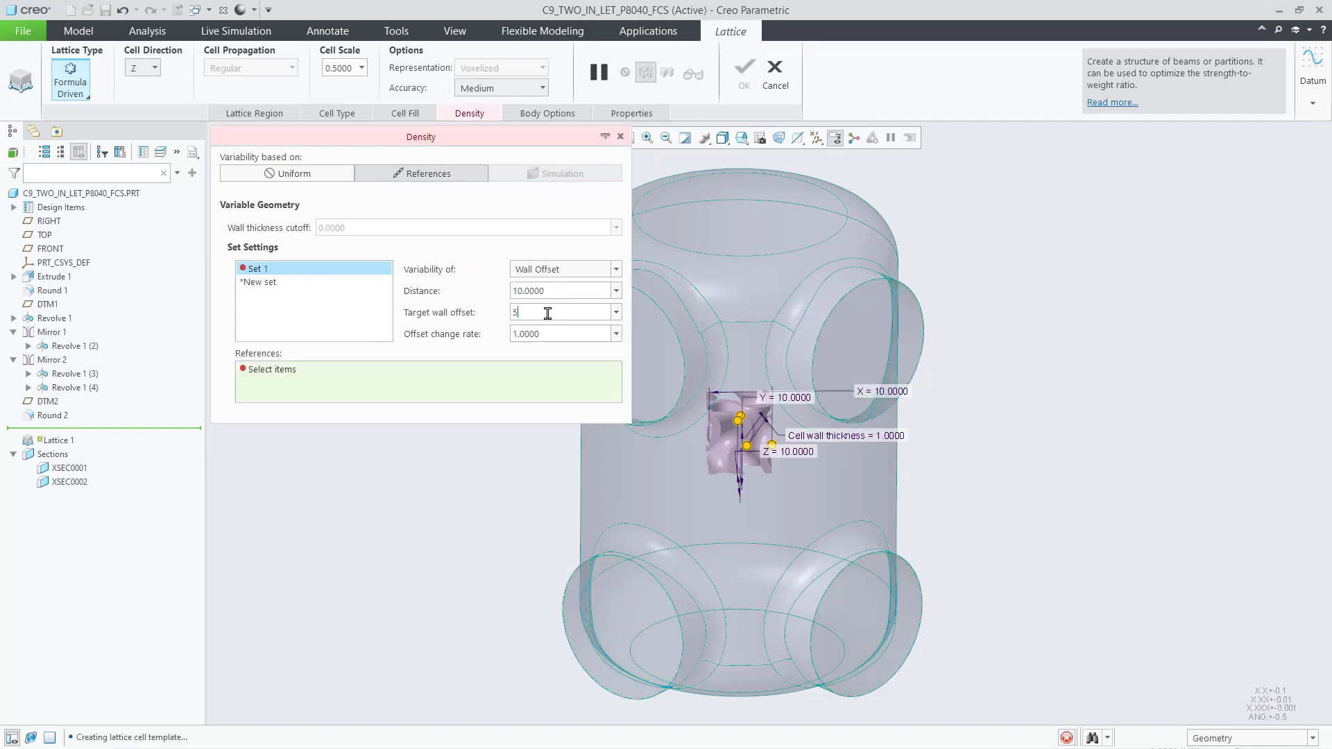
pyautogui.click(655, 312)
pyautogui.keyDown('ctrl'); pyautogui.click(845, 666); pyautogui.keyUp('ctrl')
pyautogui.keyDown('shift'); pyautogui.moveTo(845, 666); pyautogui.dragTo(915, 664, button='middle'); pyautogui.keyUp('shift')
pyautogui.click(280, 282)
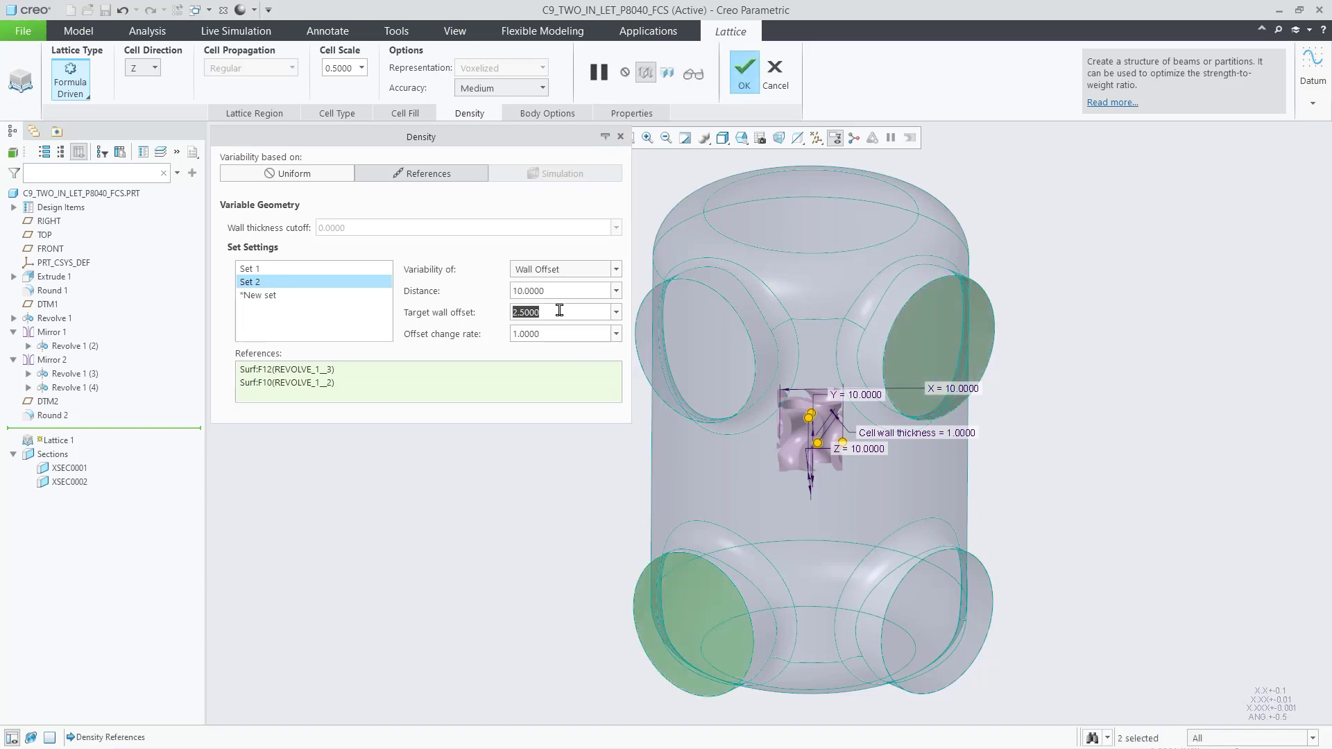
pyautogui.write('-5')
pyautogui.click(747, 70)
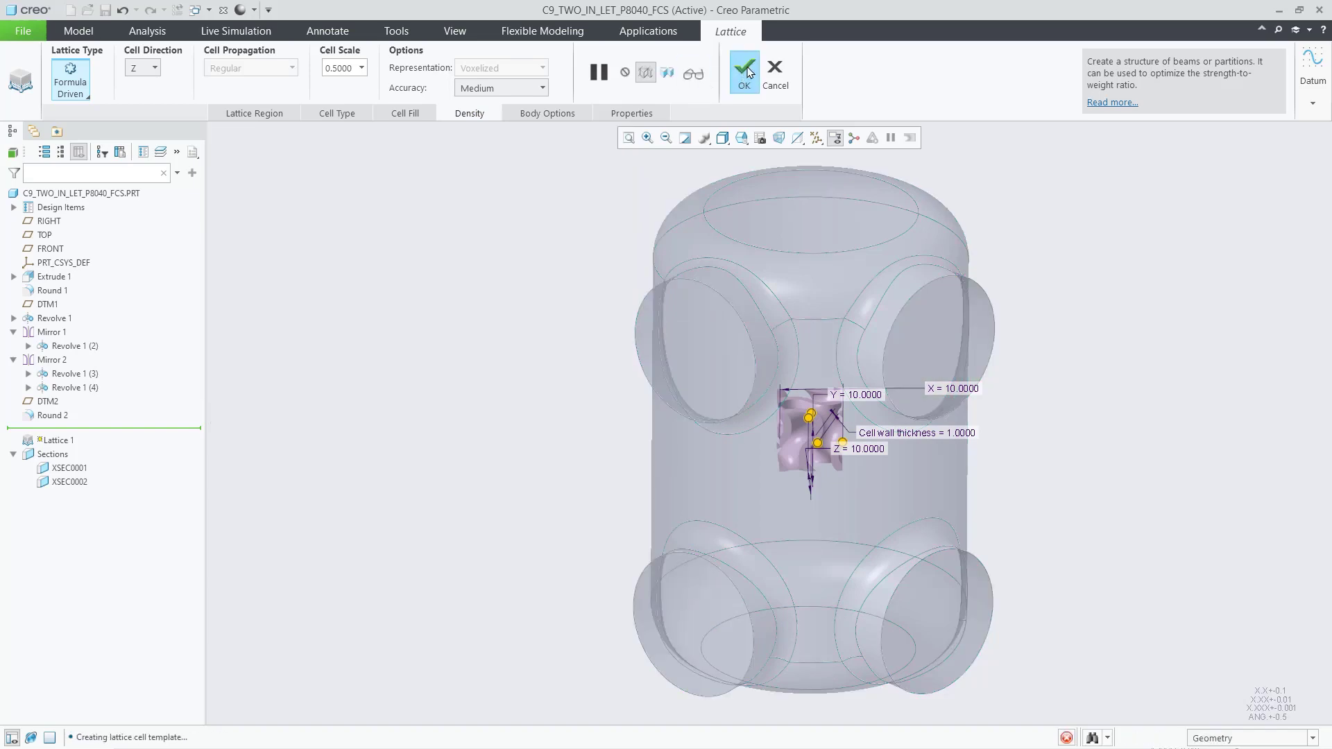
# Add cross-section XSEC0003 on the top face to reveal the interlocking bodies.
pyautogui.click(455, 31)
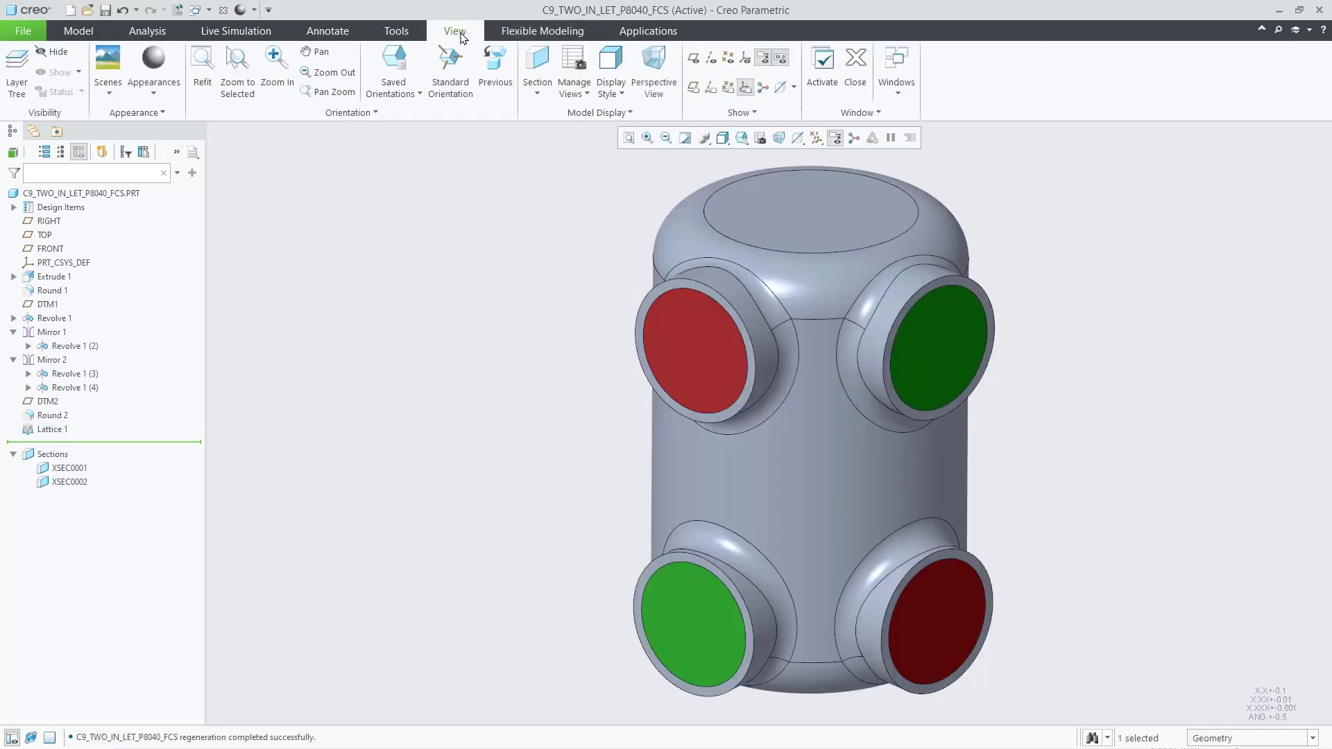
pyautogui.click(538, 72)
pyautogui.click(770, 199)
pyautogui.moveTo(998, 207); pyautogui.dragTo(972, 160, button='middle')
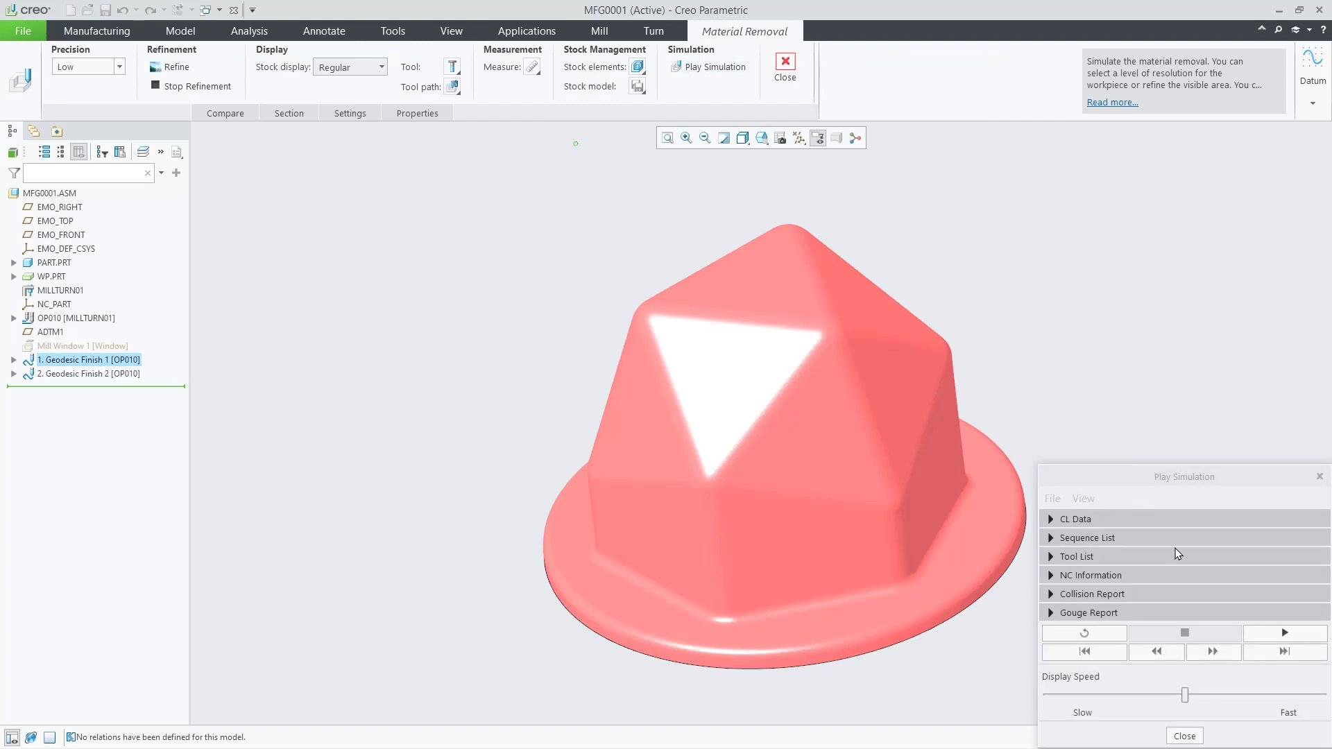
# Play the material removal simulation with stock display set to show the cutting tool.
pyautogui.click(1282, 633)
pyautogui.click(350, 67)
pyautogui.click(347, 97)
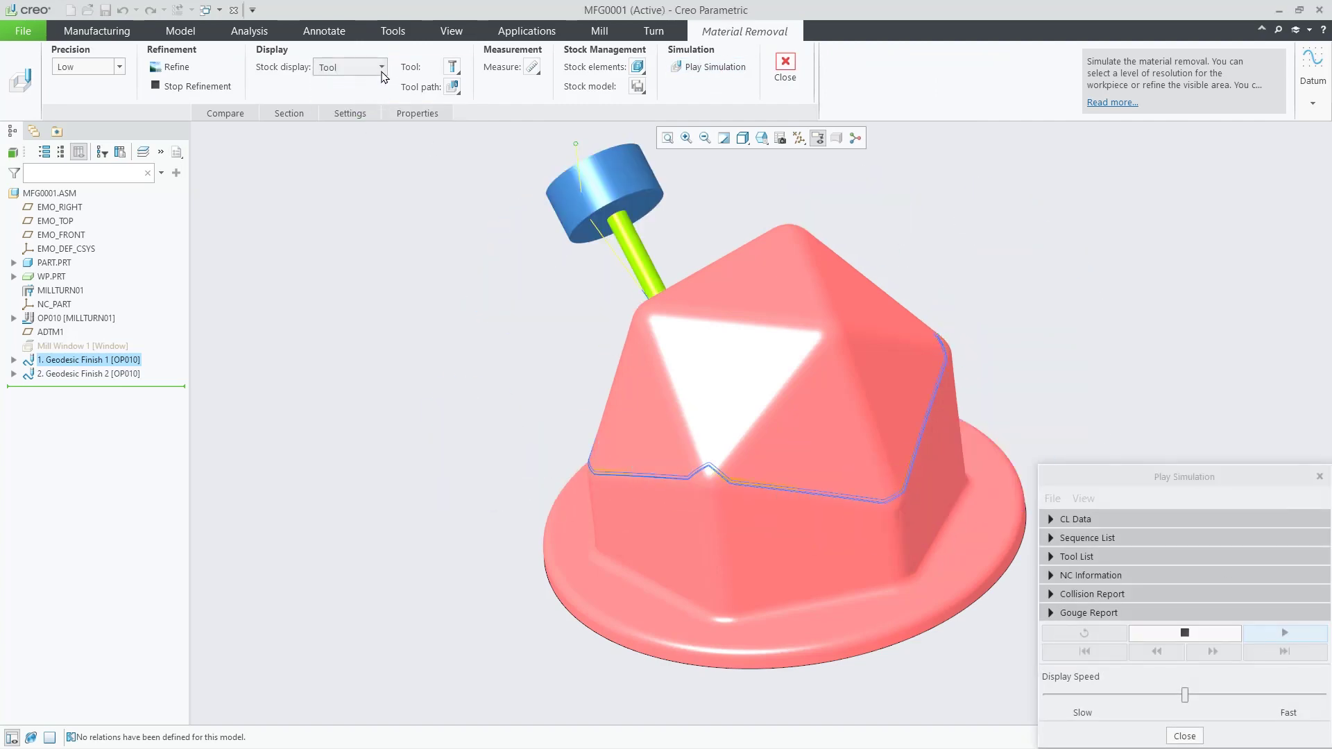
pyautogui.click(1269, 667)
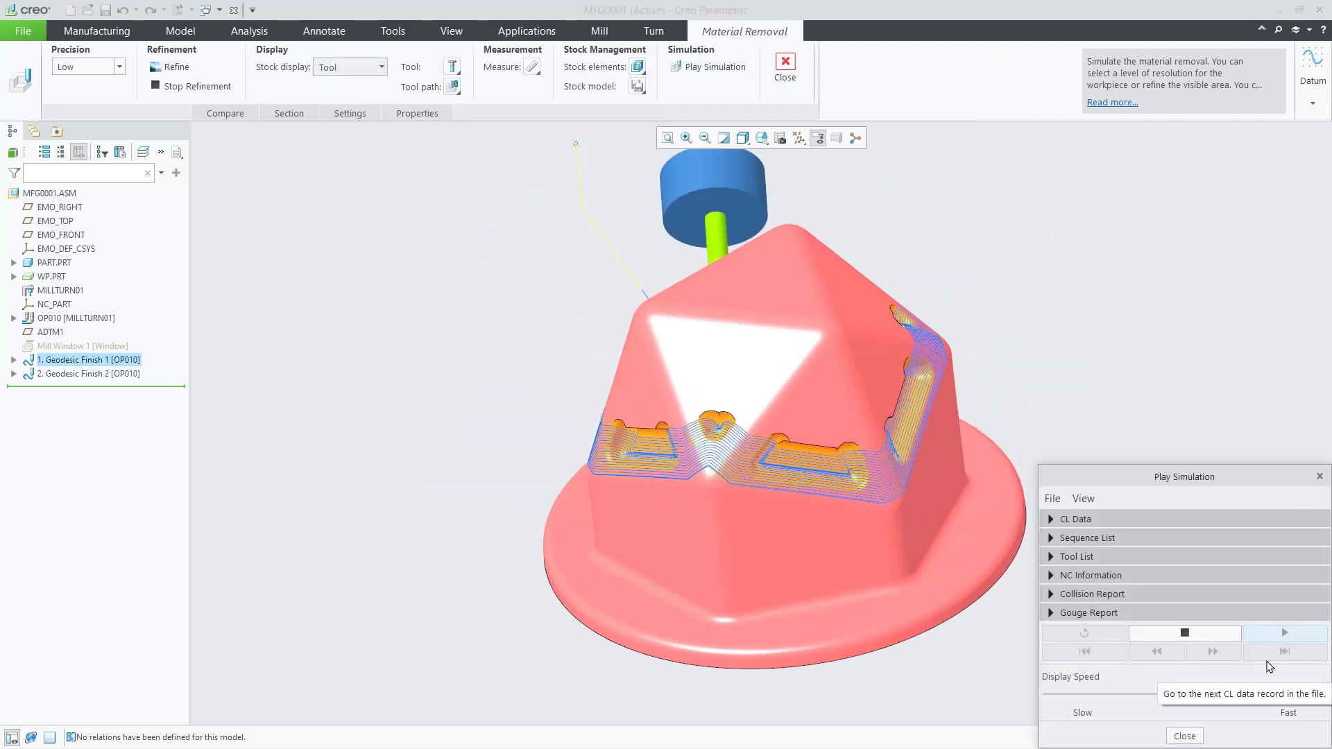